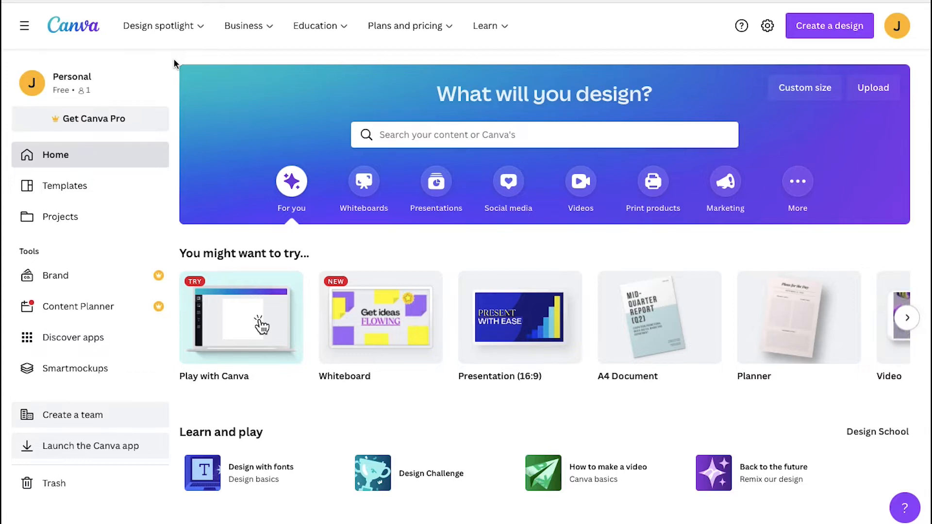
Open the Planners page from the design spotlight menu and scroll through the trending planner templates
mouse_move(187, 33)
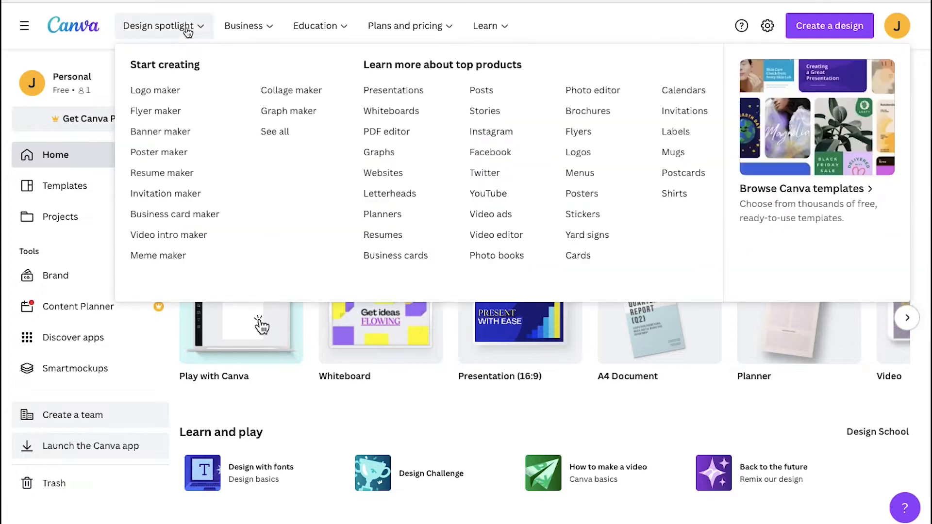
click(380, 215)
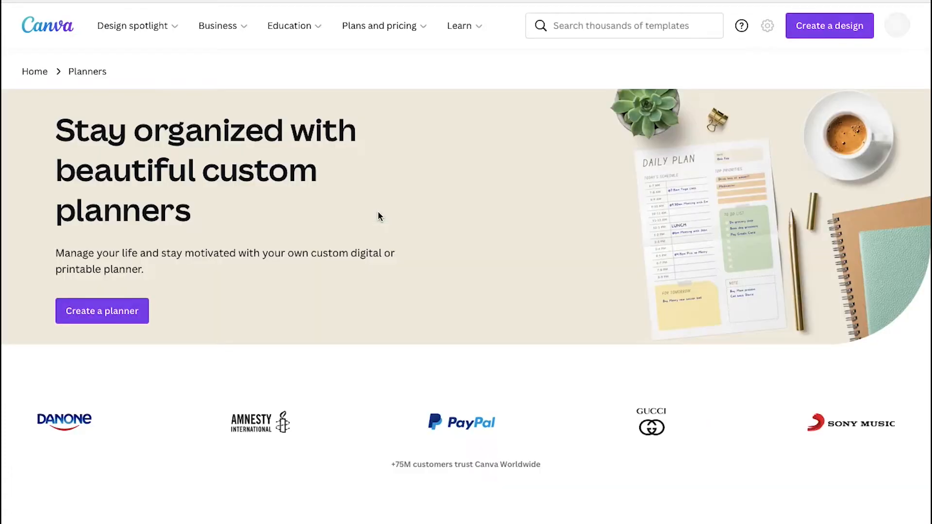
scroll(371, 377, down, 8)
scroll(371, 378, down, 10)
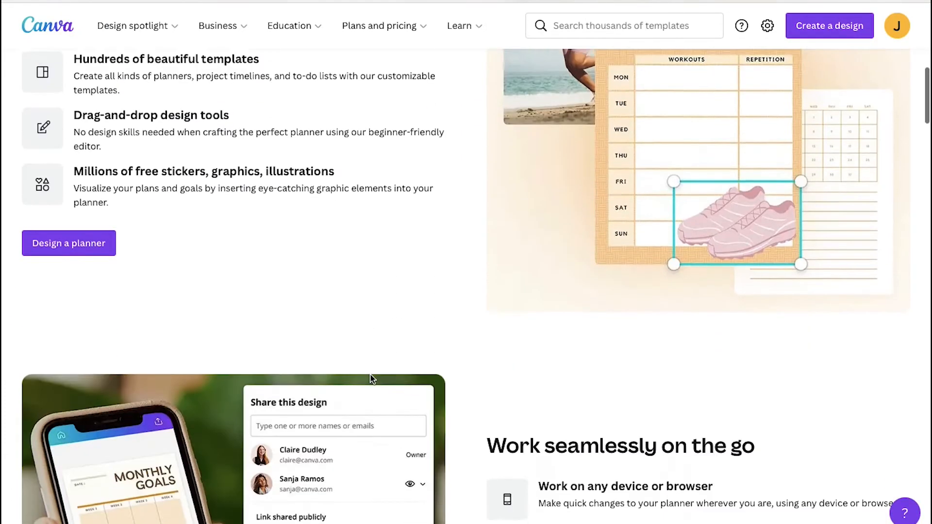
scroll(371, 378, down, 9)
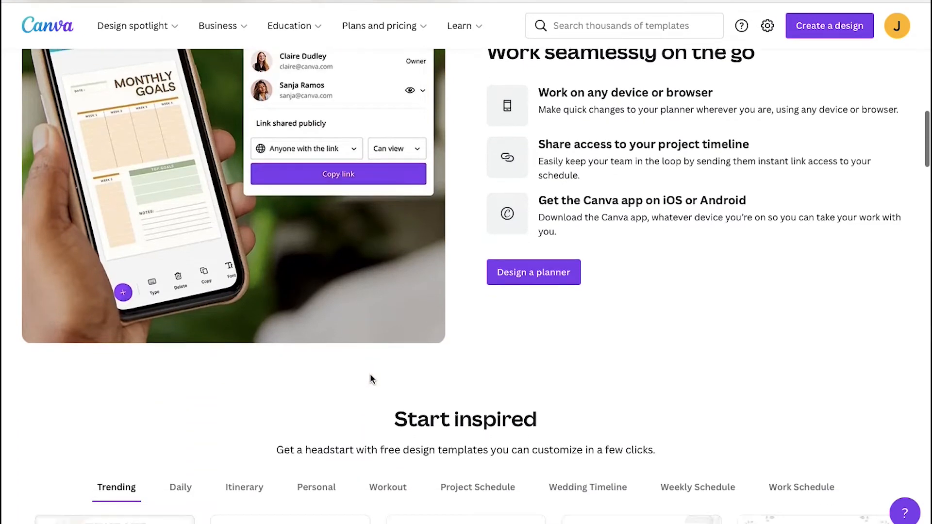
scroll(370, 374, down, 2)
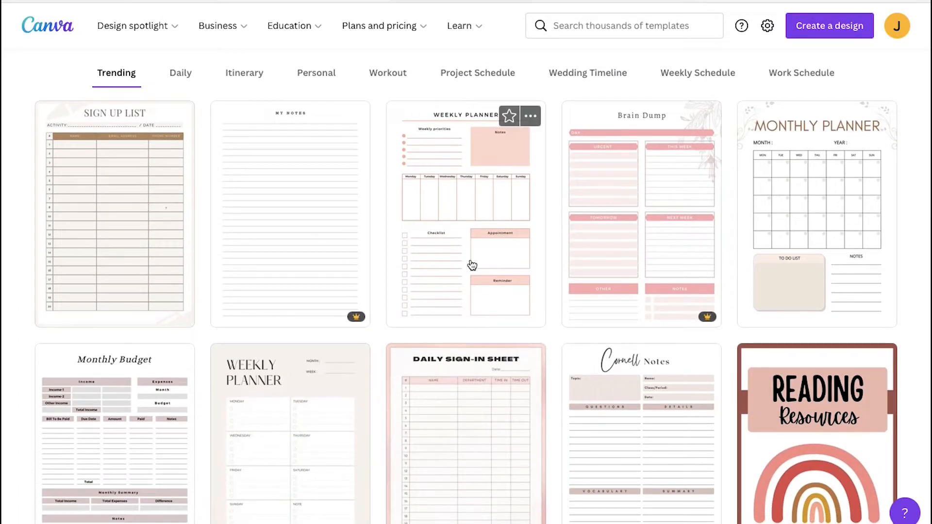
Open the Pink Minimalist Weekly Planner template for customizing, then return to the planners page
click(533, 120)
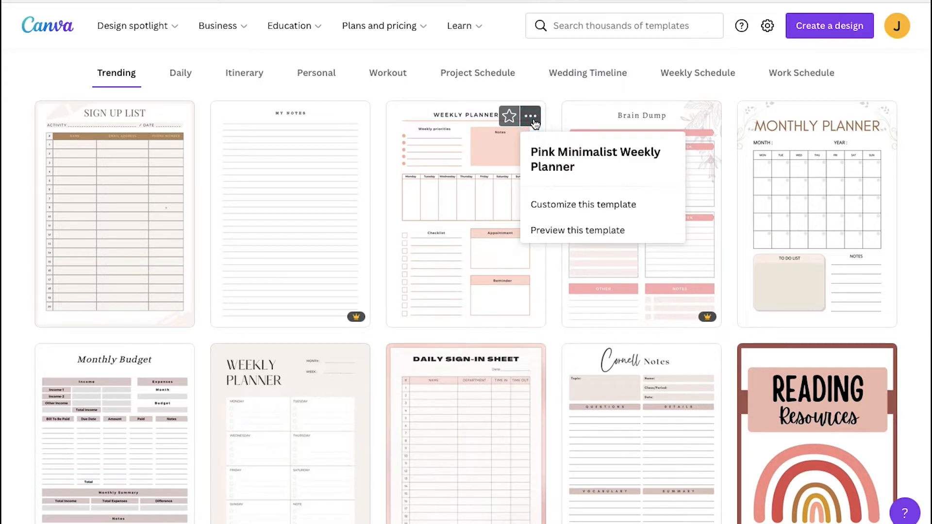
click(566, 207)
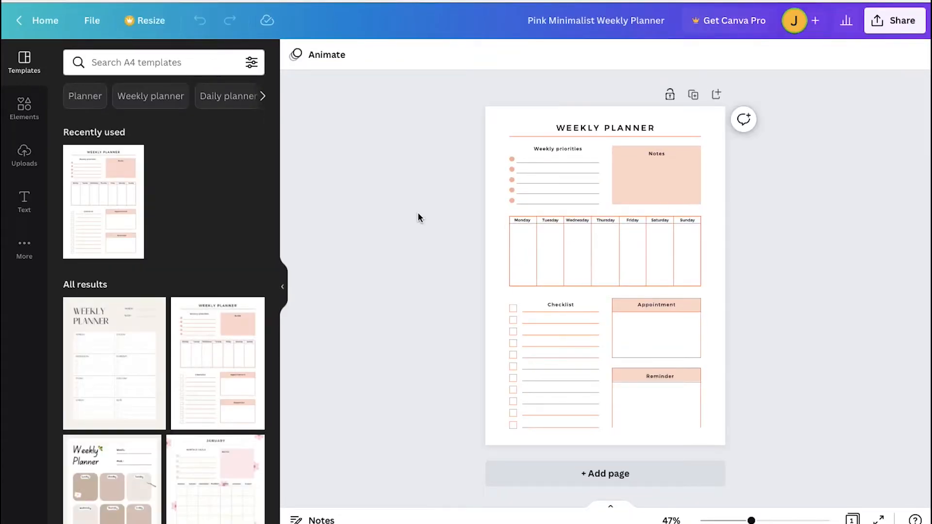
click(46, 21)
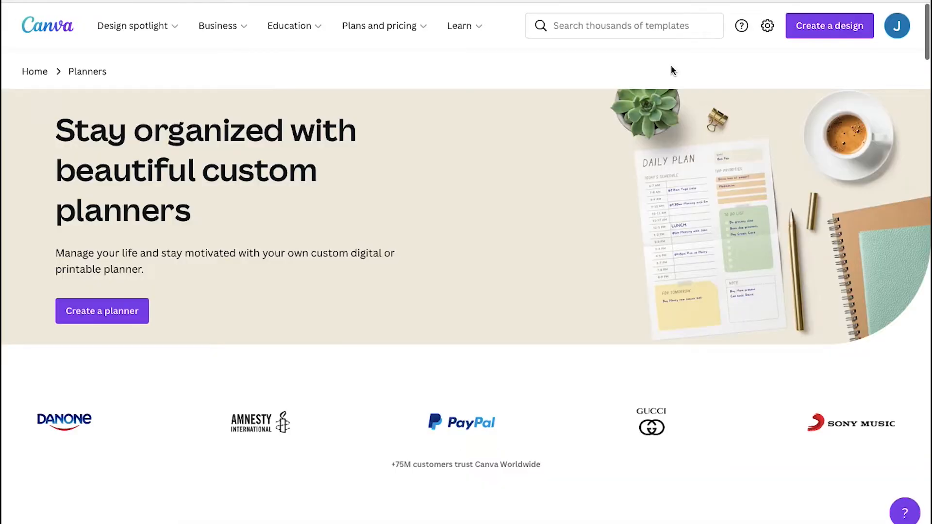
Create a new blank design of the Planner type
click(813, 33)
scroll(825, 146, down, 3)
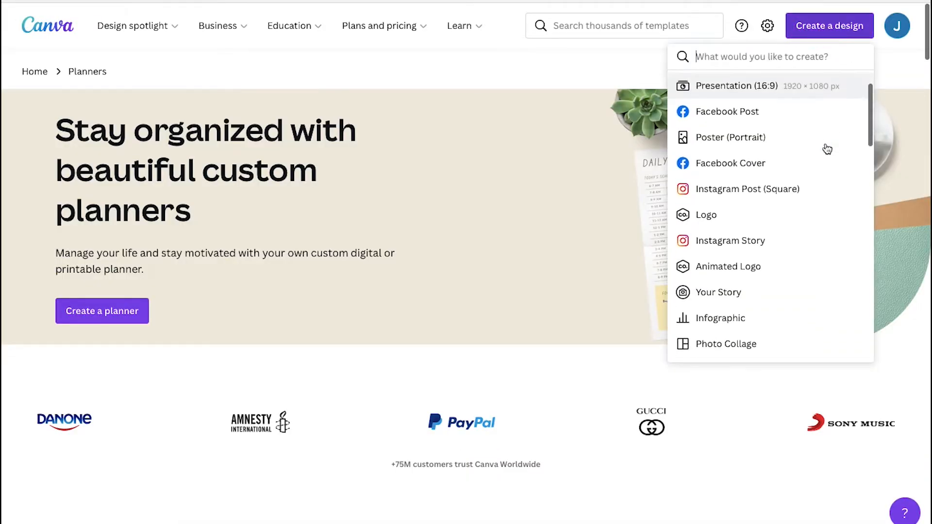
scroll(827, 149, down, 9)
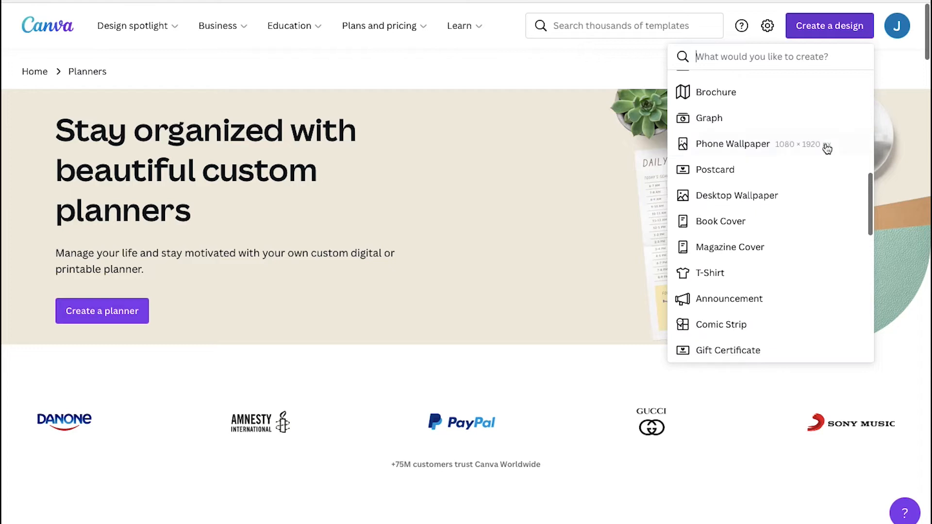
scroll(827, 149, down, 5)
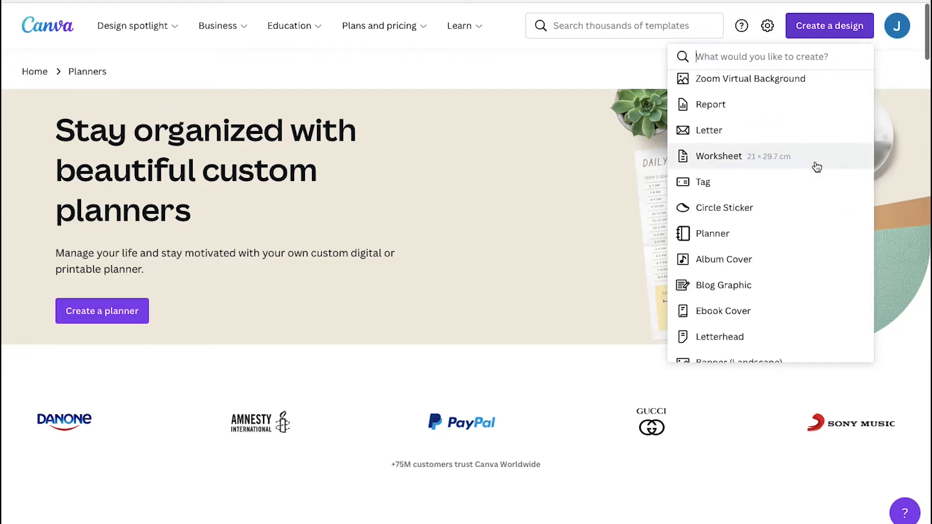
click(783, 232)
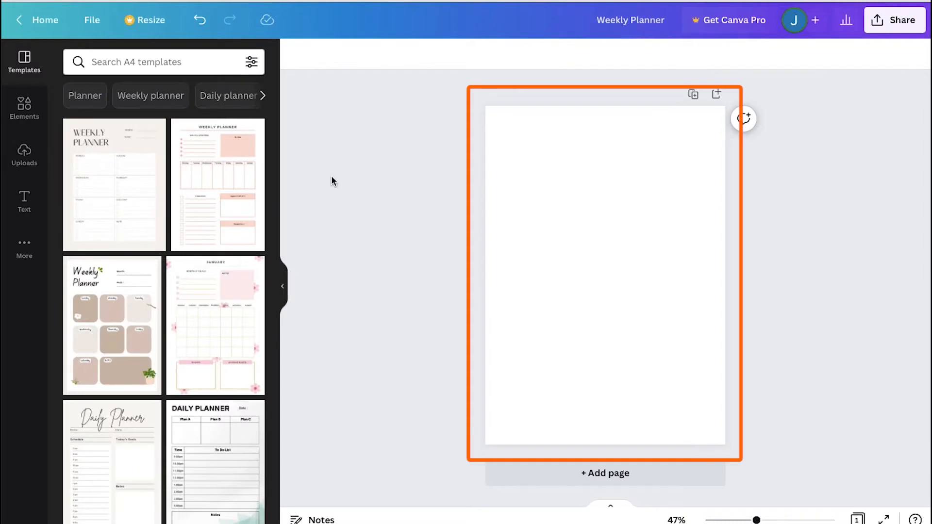
click(331, 178)
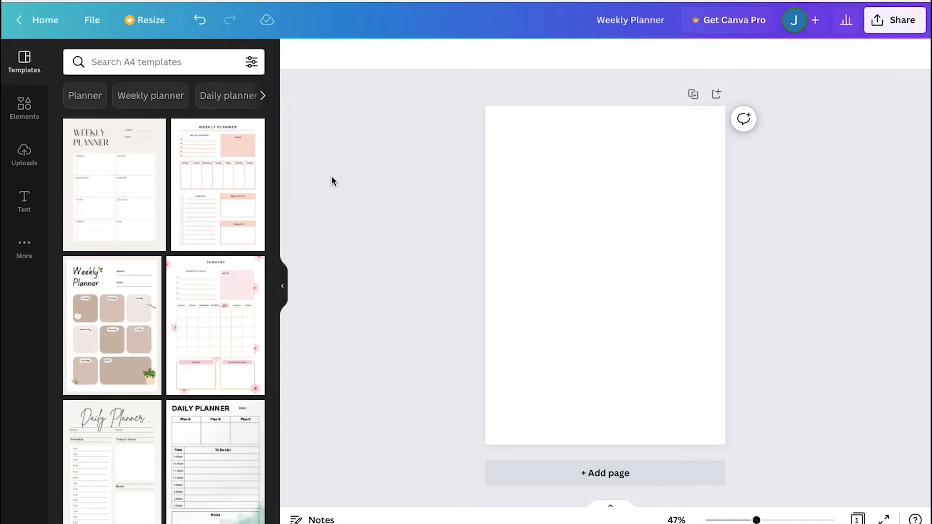
Set the page background color to the lime green default color
click(529, 229)
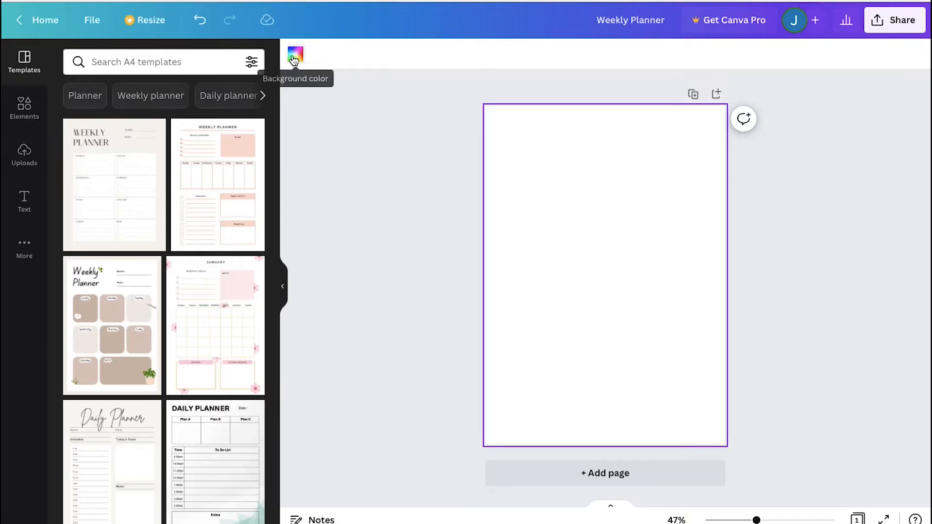
click(295, 58)
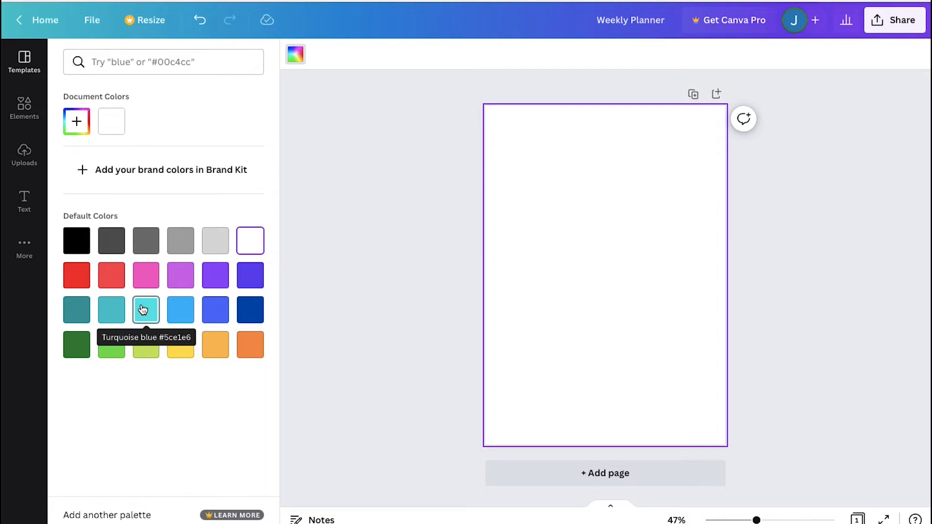
click(142, 348)
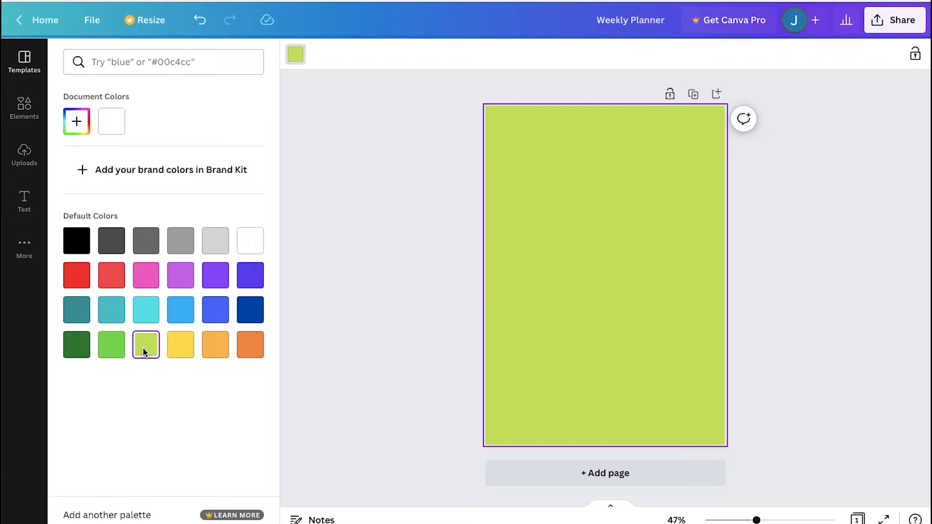
click(338, 340)
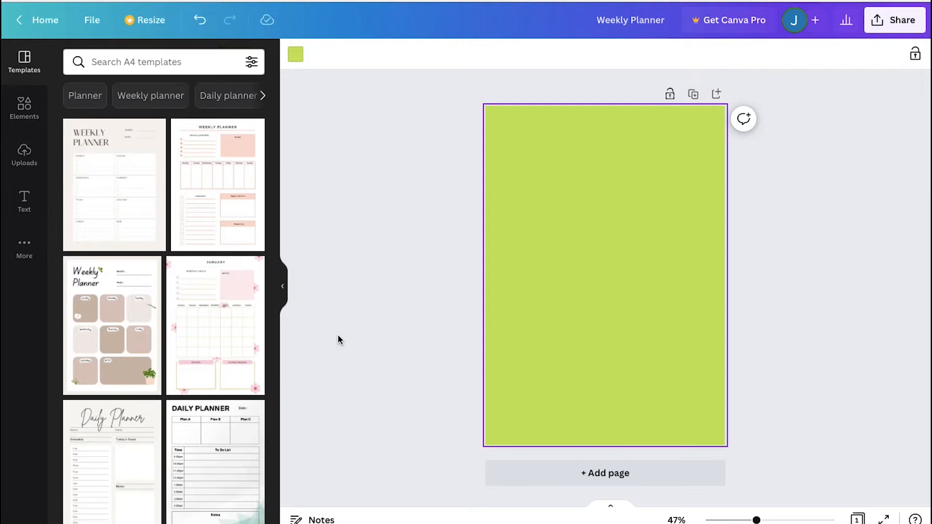
click(339, 340)
Search elements for "lines", filter to graphics, and add the white wavy line pattern graphic to the page
click(24, 103)
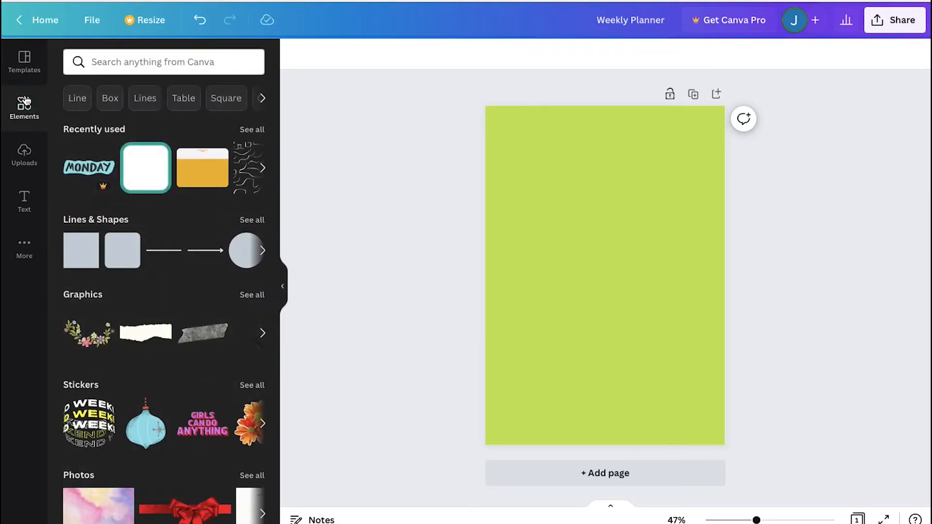
click(97, 62)
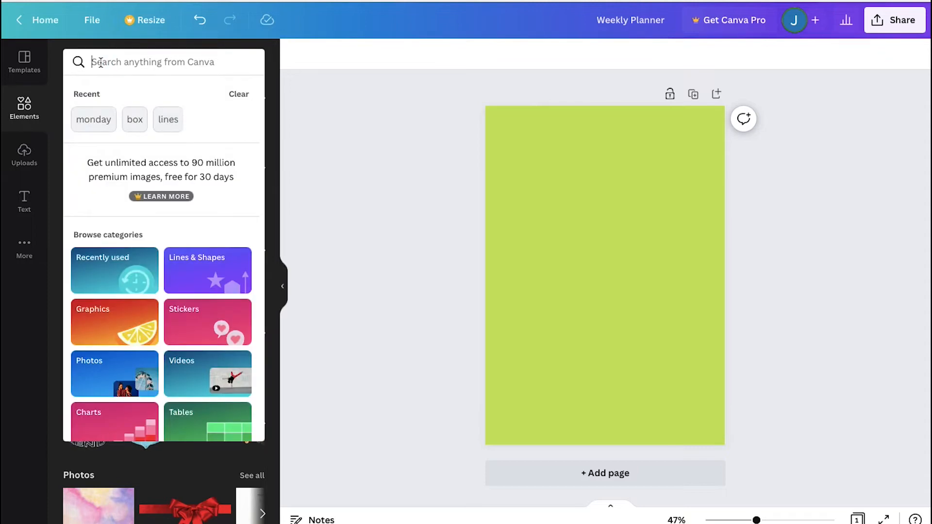
text(k)
key(BackSpace)
text(lines)
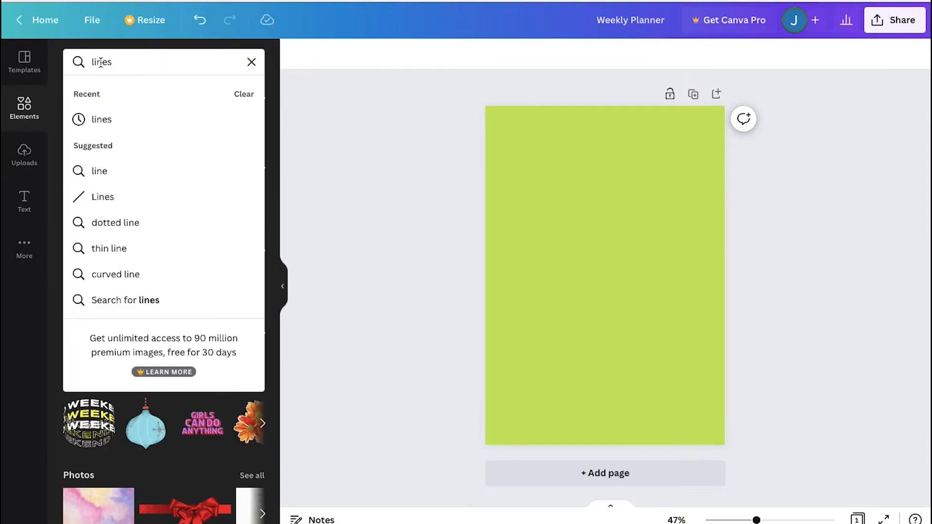
key(Return)
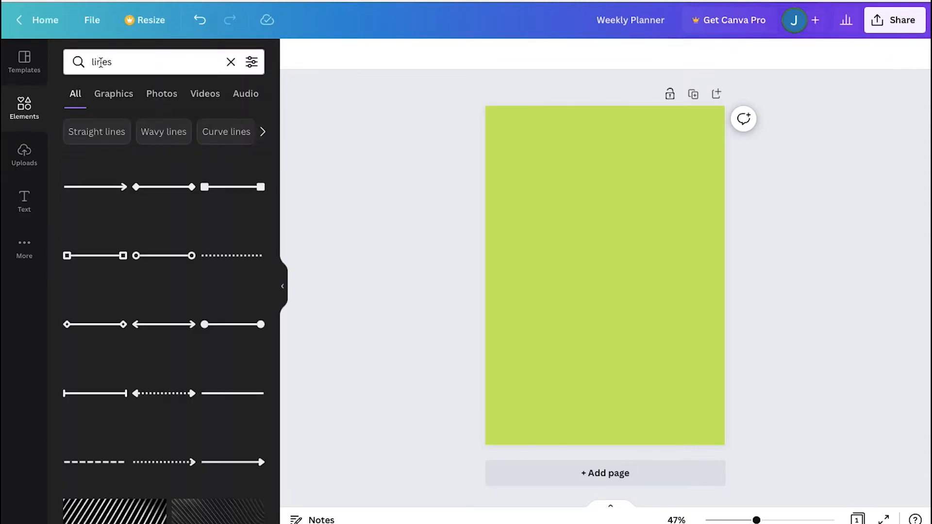
click(112, 95)
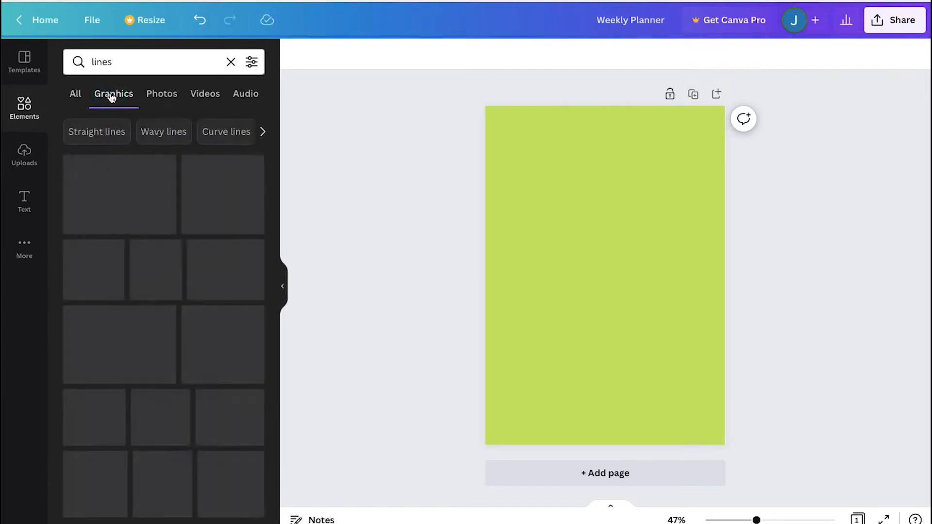
scroll(54, 286, down, 6)
scroll(54, 286, down, 10)
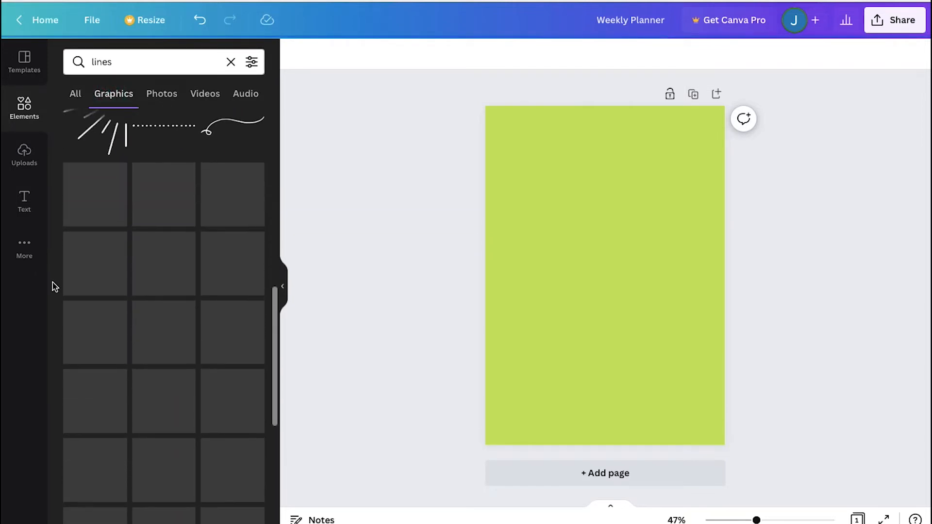
scroll(54, 287, down, 8)
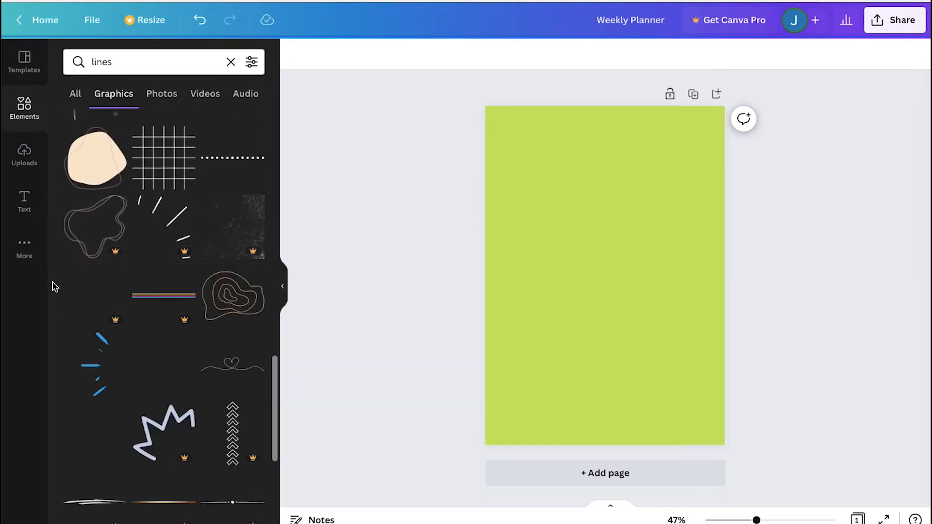
scroll(54, 287, down, 8)
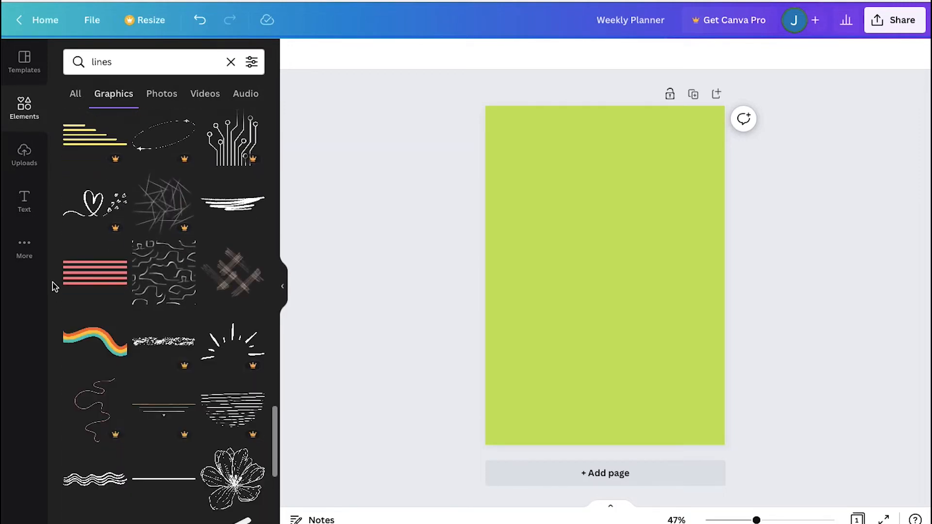
scroll(54, 286, down, 5)
scroll(54, 287, down, 6)
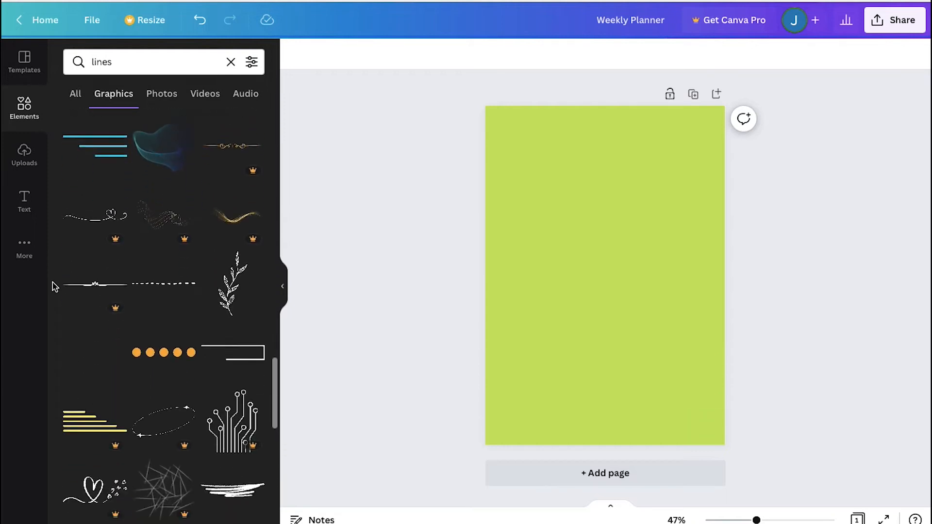
scroll(54, 287, down, 2)
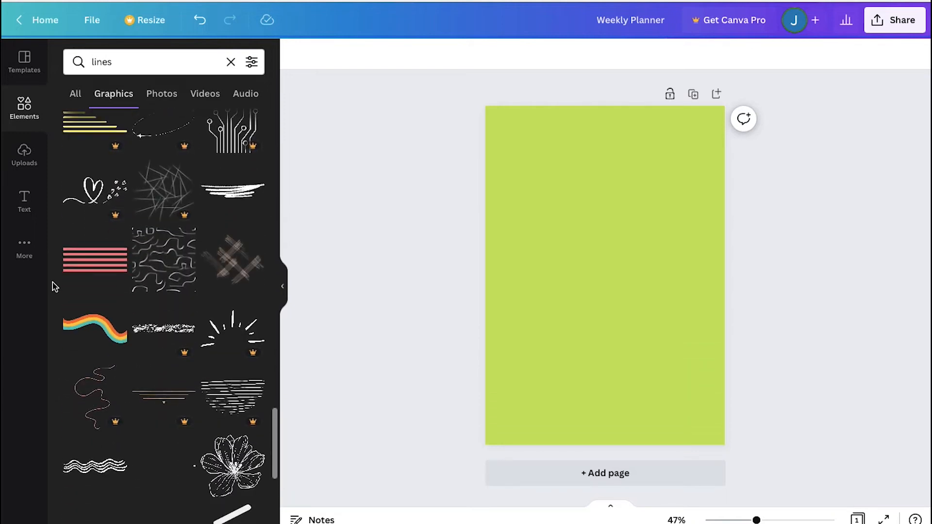
click(165, 261)
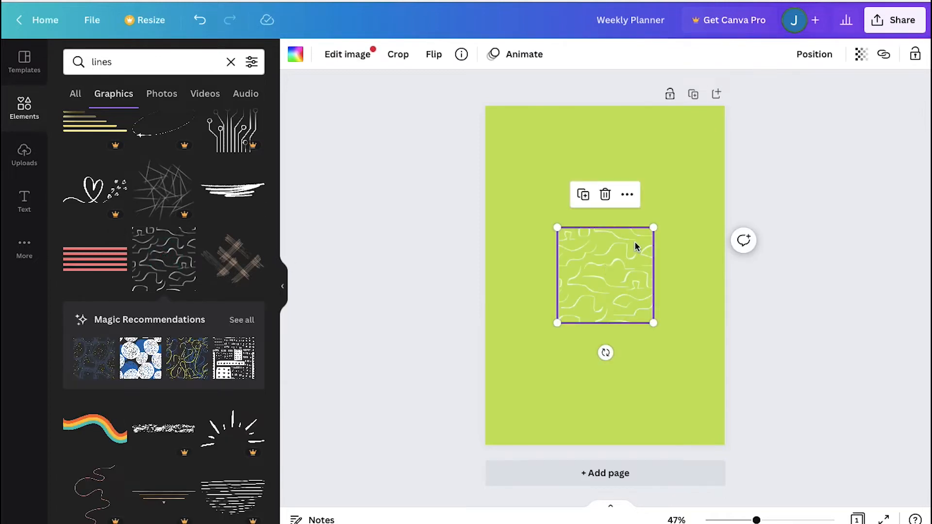
Enlarge the wavy line pattern graphic so it covers the entire page
drag(653, 227, 781, 101)
drag(557, 322, 411, 444)
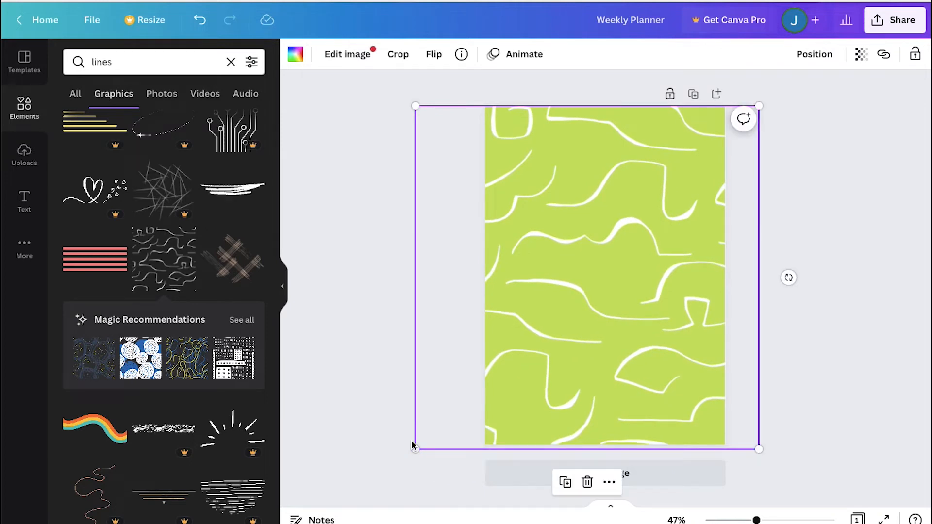
click(670, 93)
drag(603, 242, 580, 308)
key(ctrl+z)
click(450, 290)
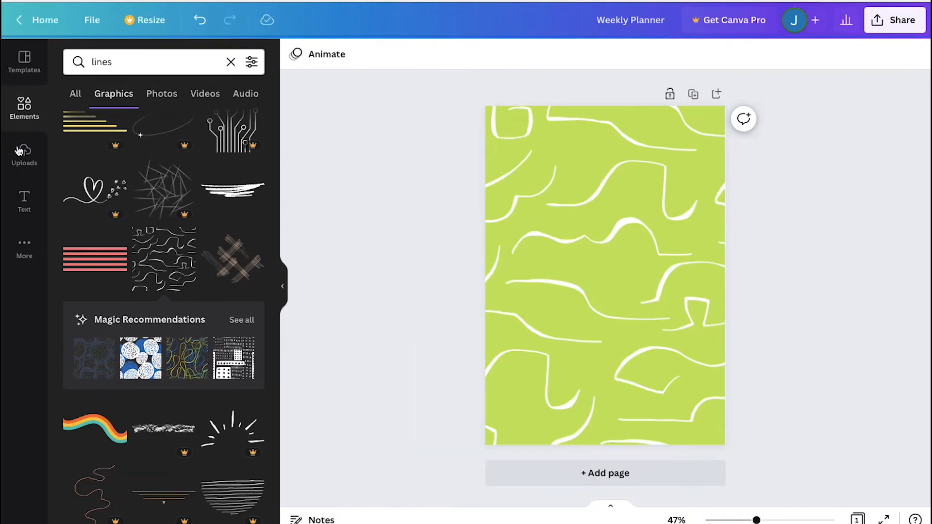
Add the "Photography Workshop / COMPLETION" font combination text to the page
click(25, 198)
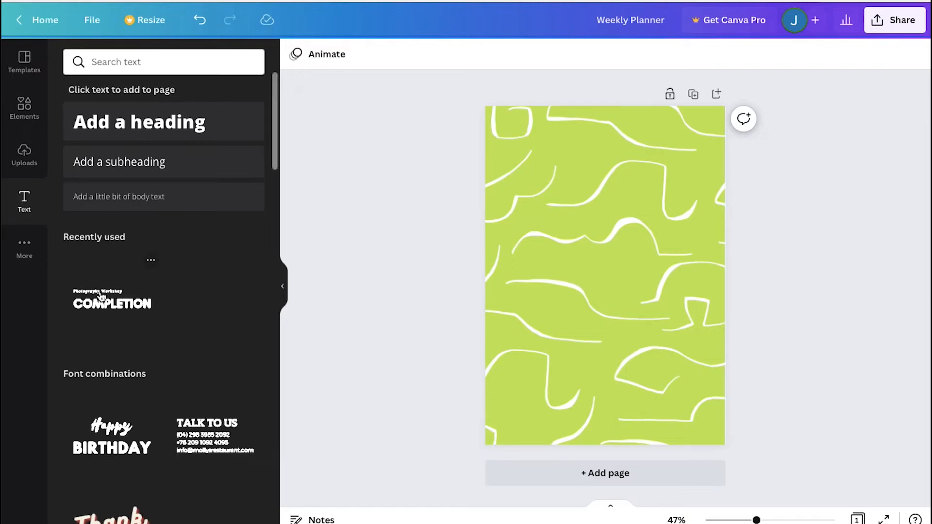
scroll(57, 306, down, 7)
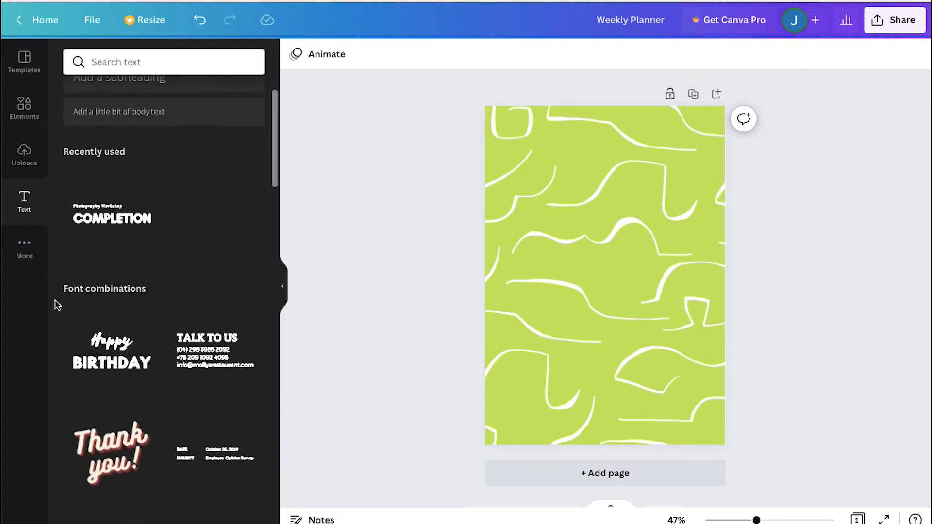
scroll(56, 305, down, 8)
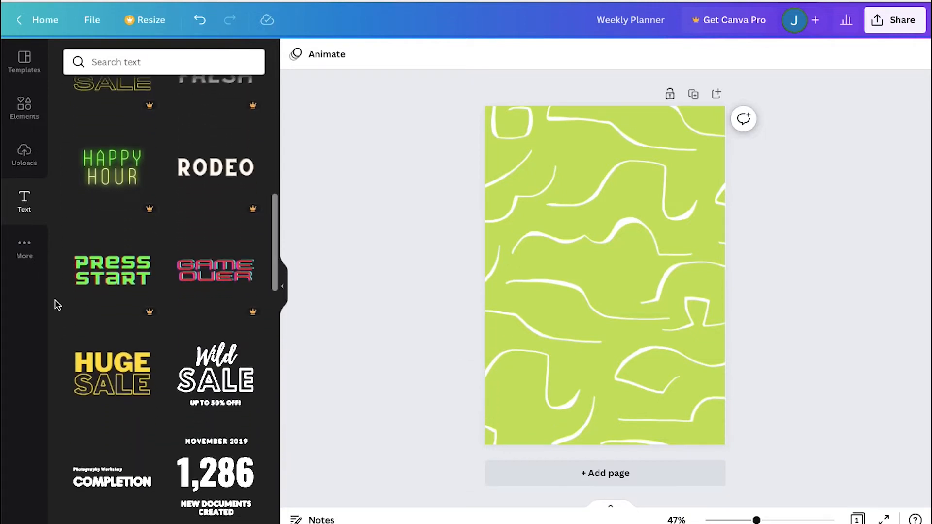
scroll(56, 305, down, 2)
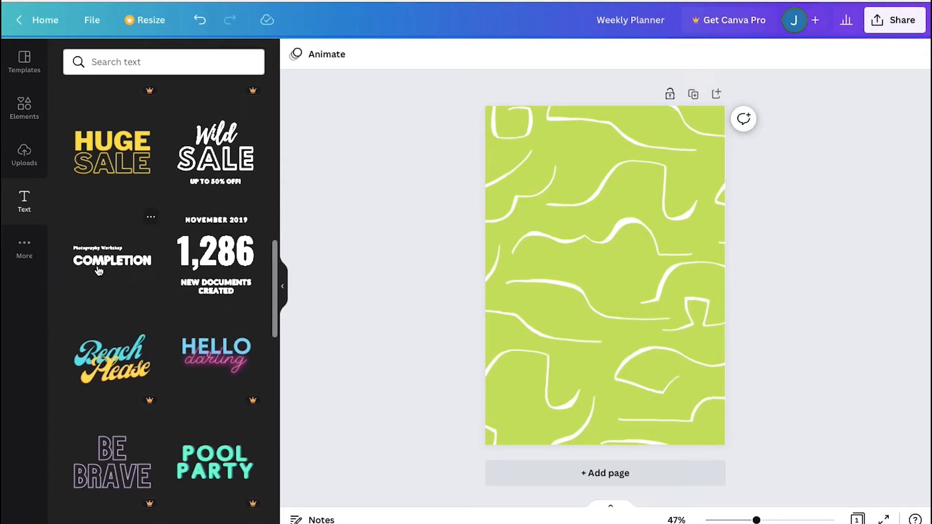
click(98, 271)
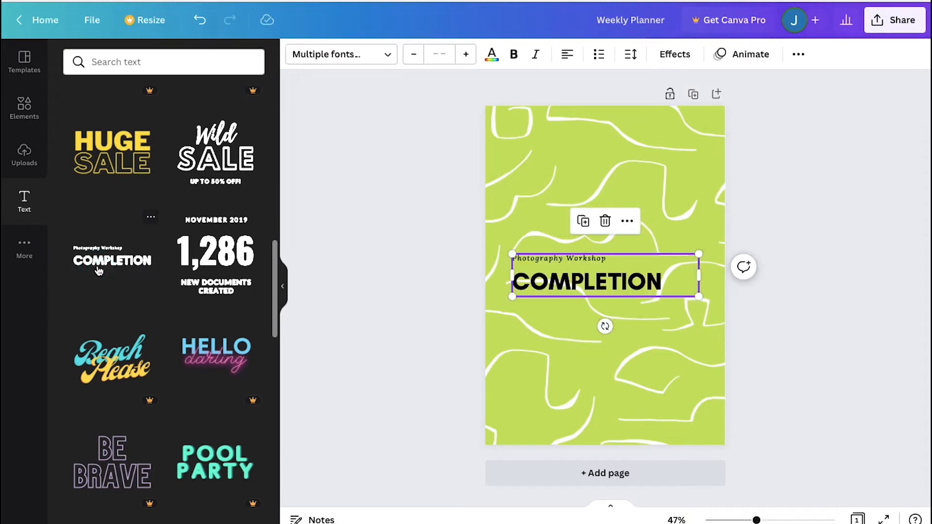
Replace the COMPLETION heading text with "WEEKLY PLANNER" and widen its box so it fits on one line
click(596, 284)
double_click(596, 284)
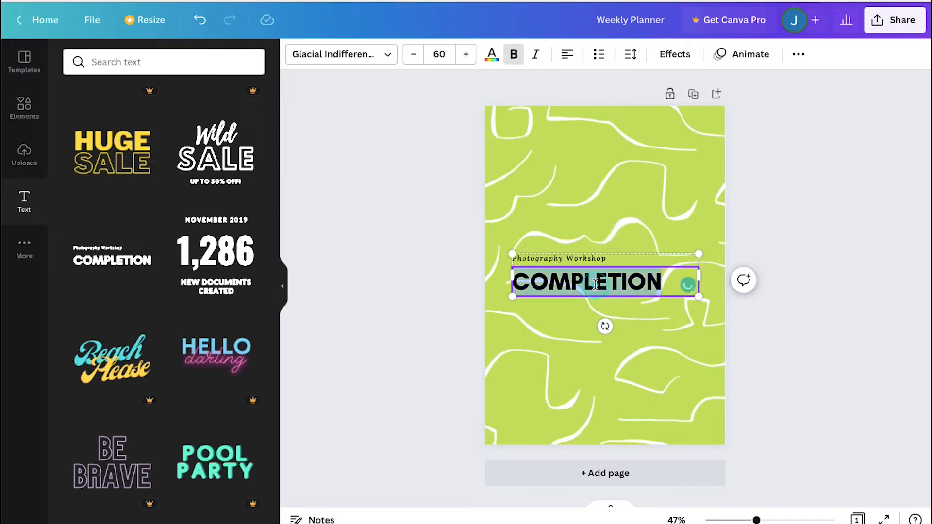
text(WEEKLY )
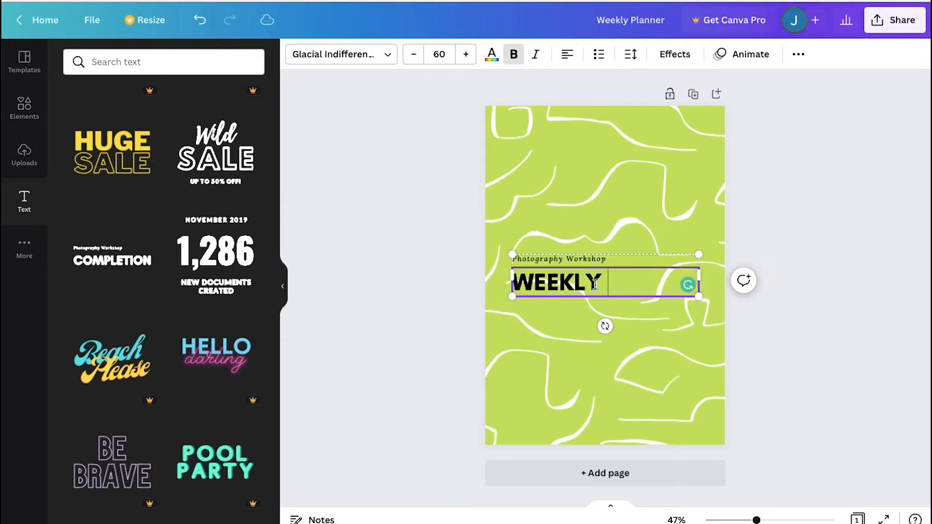
text(PLANNER)
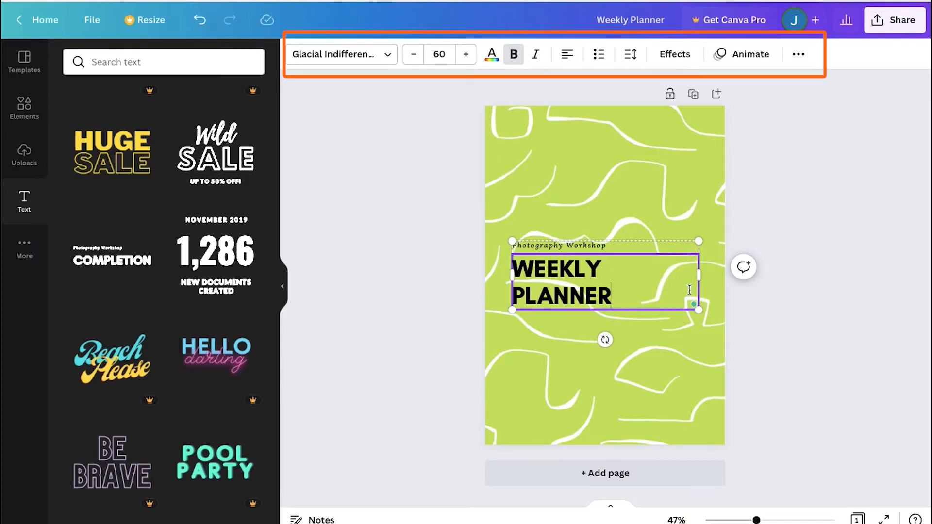
drag(699, 275, 725, 281)
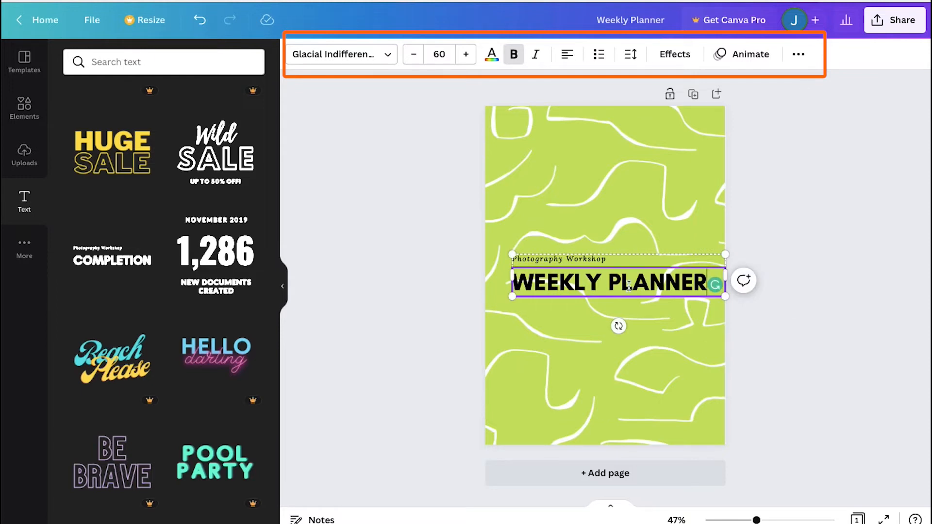
Delete the "Photography Workshop" subtitle and move the WEEKLY PLANNER heading to the top of the page
click(599, 259)
key(Delete)
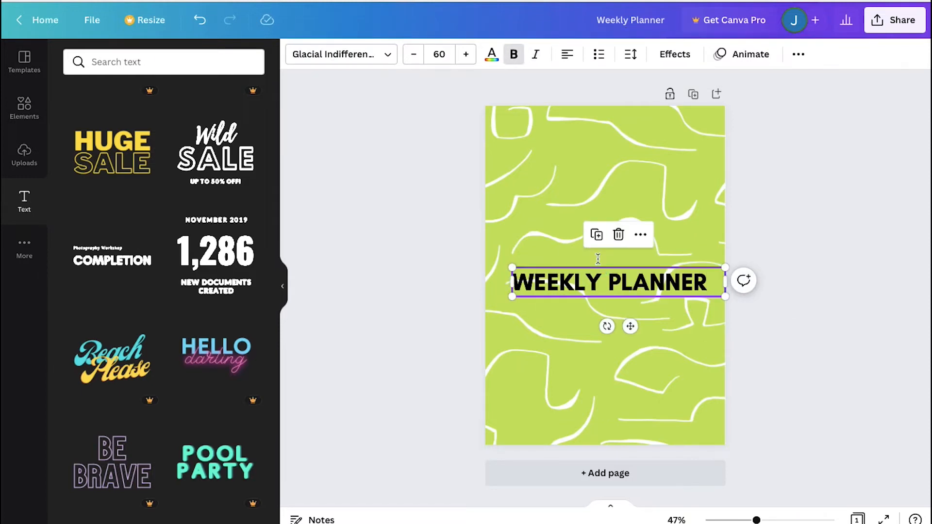
drag(590, 280, 581, 130)
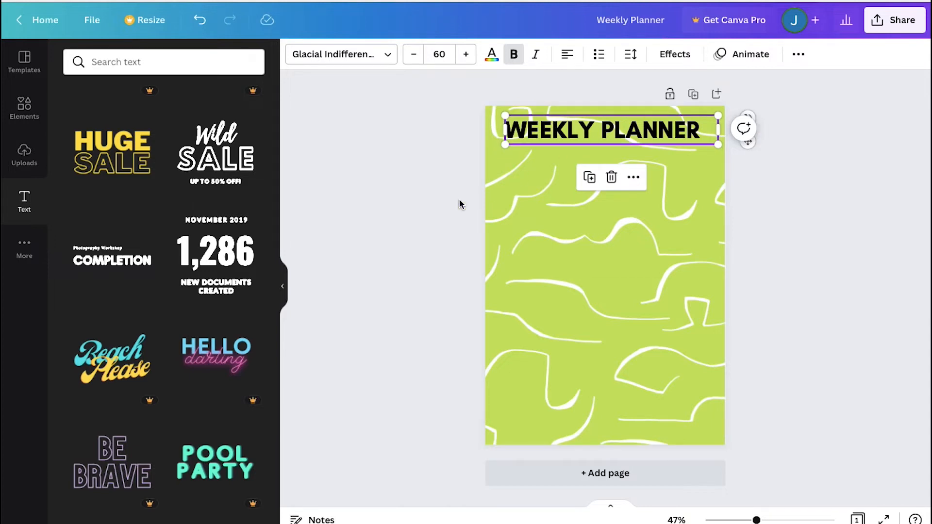
click(435, 208)
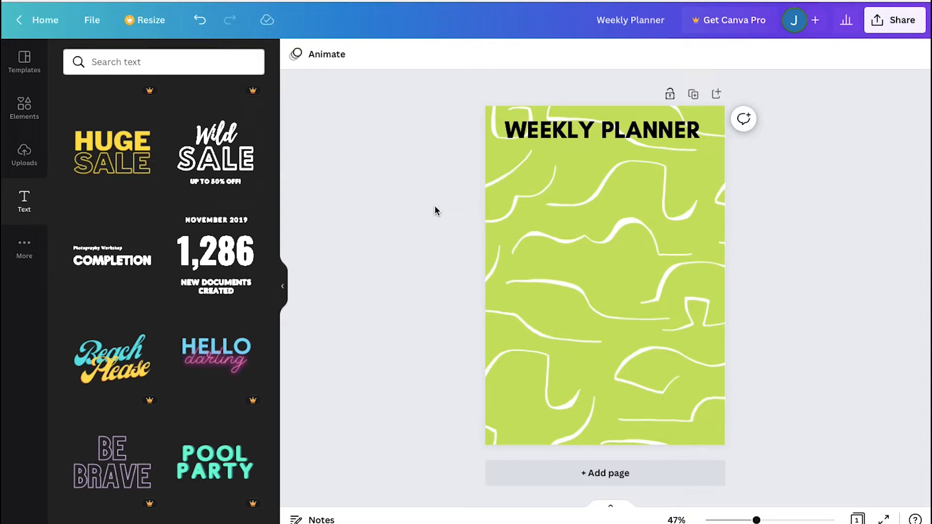
Search elements for "lines" and place a straight line with square ends under the heading
click(25, 114)
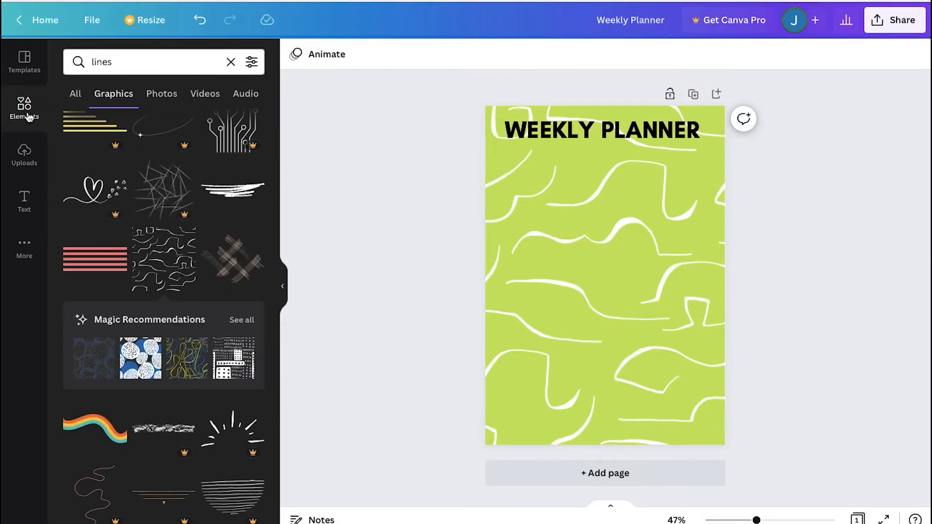
click(117, 60)
text(lines)
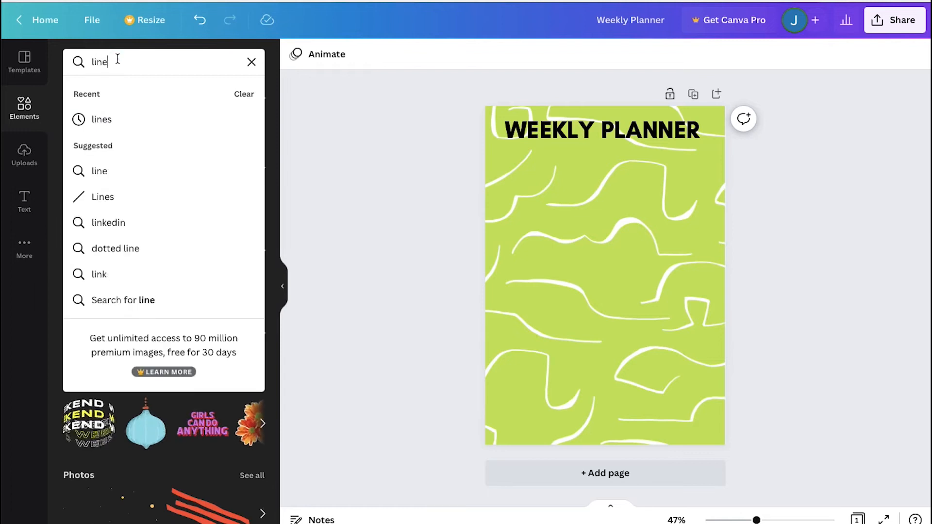
key(Return)
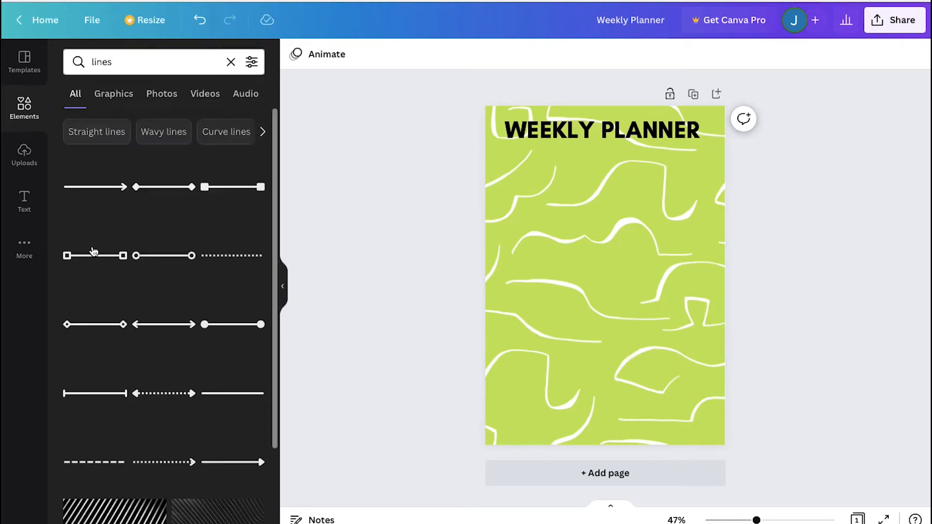
click(94, 251)
drag(607, 280, 506, 145)
click(545, 183)
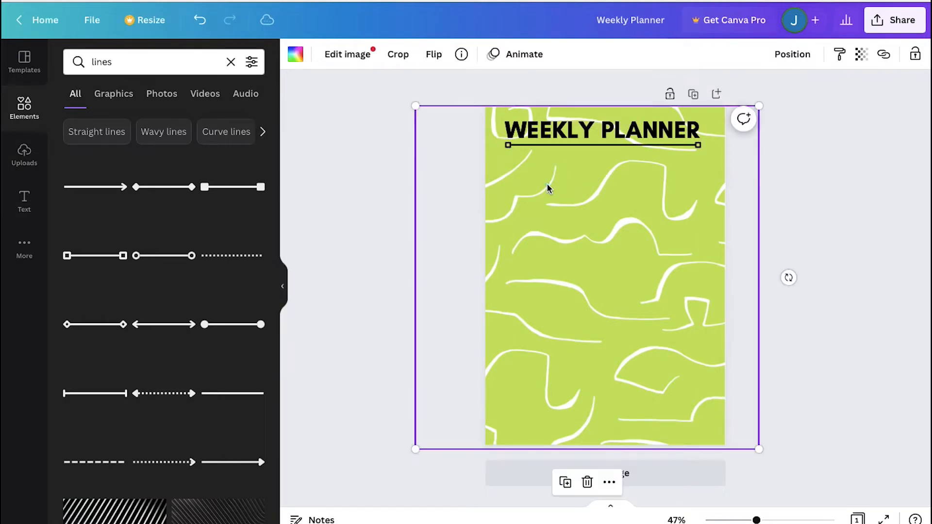
click(343, 199)
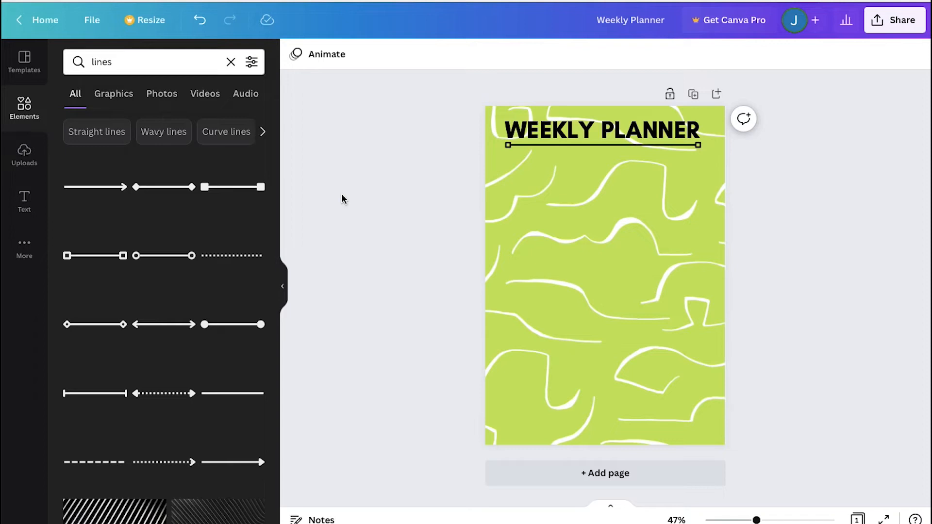
Search elements for "box", add the white rounded box with a teal border, and shrink it near the page's upper left
double_click(158, 60)
text(box)
key(Return)
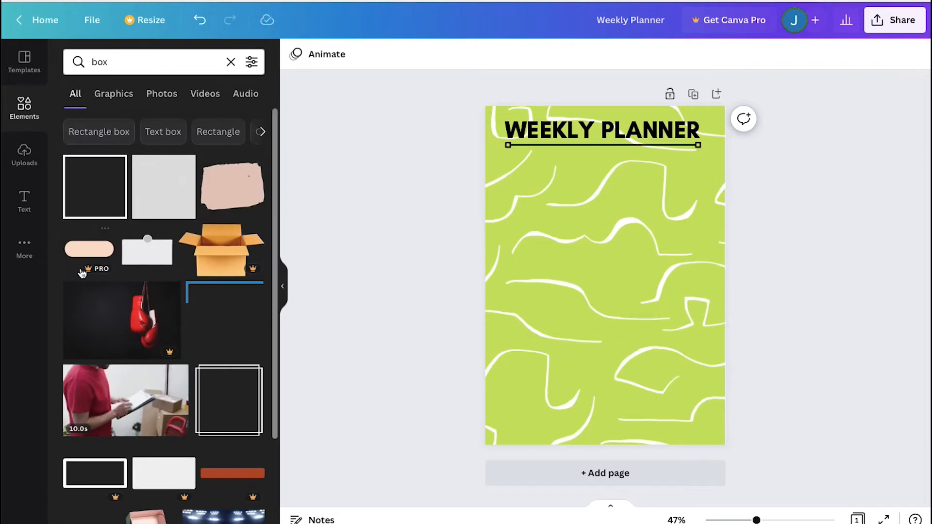
scroll(73, 275, down, 5)
scroll(73, 275, down, 4)
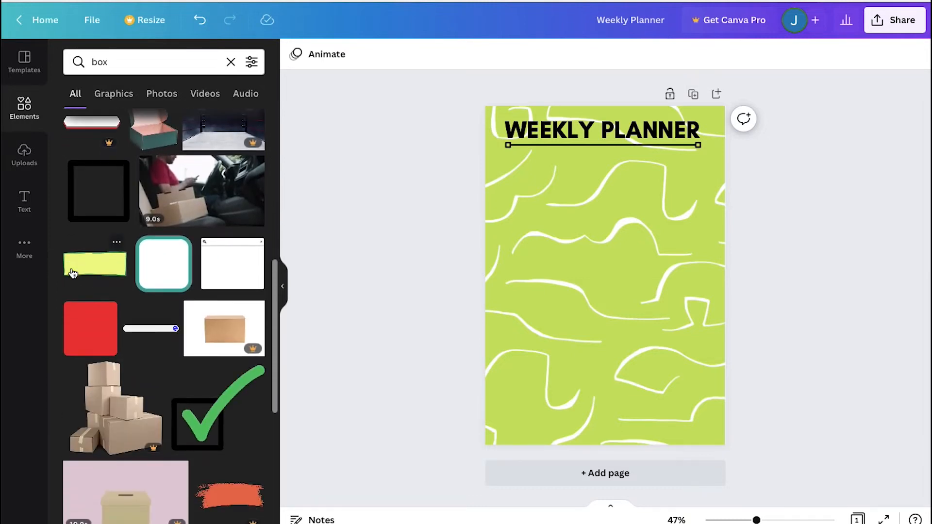
click(161, 266)
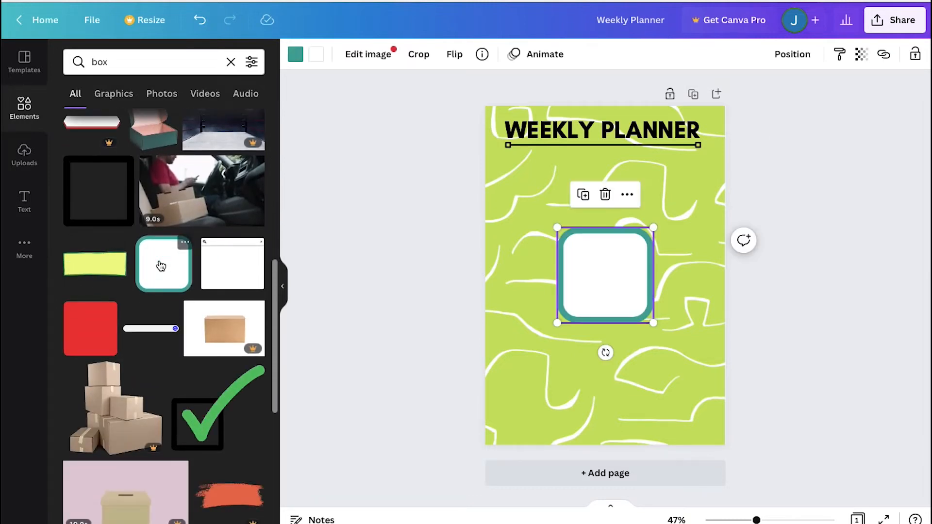
drag(650, 321, 524, 205)
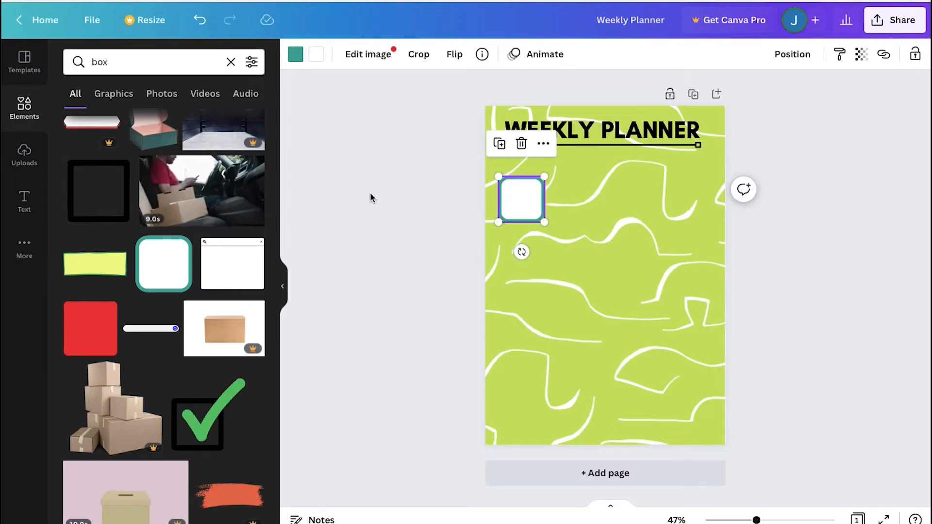
click(387, 199)
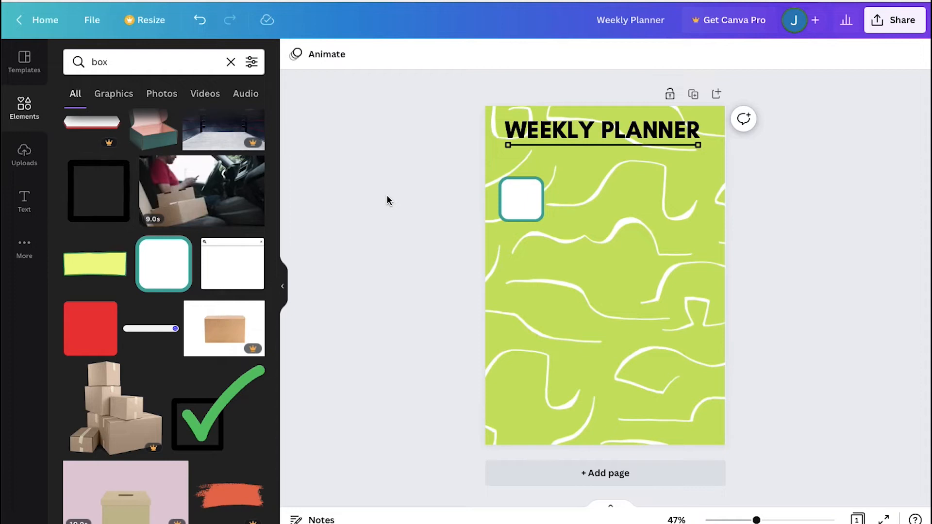
Add another COMPLETION font combination and delete its "Photography Workshop" subtitle
click(33, 192)
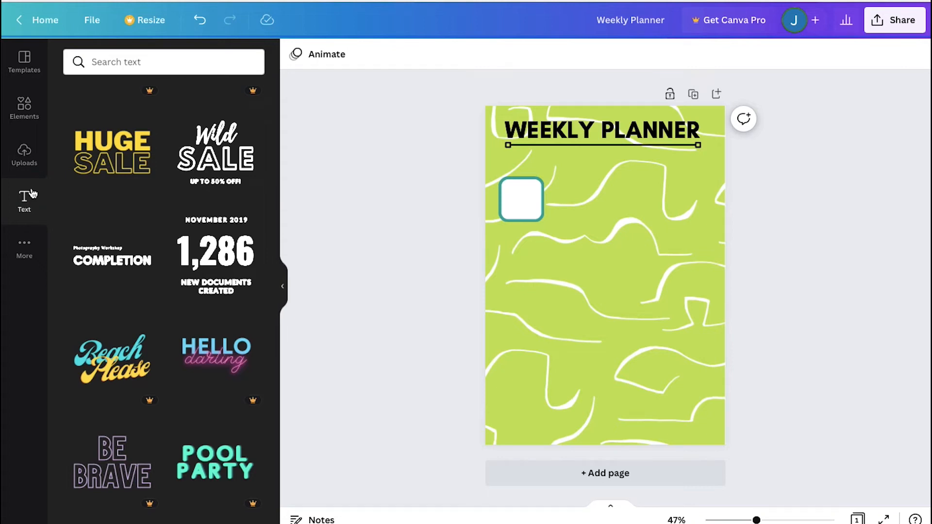
click(109, 257)
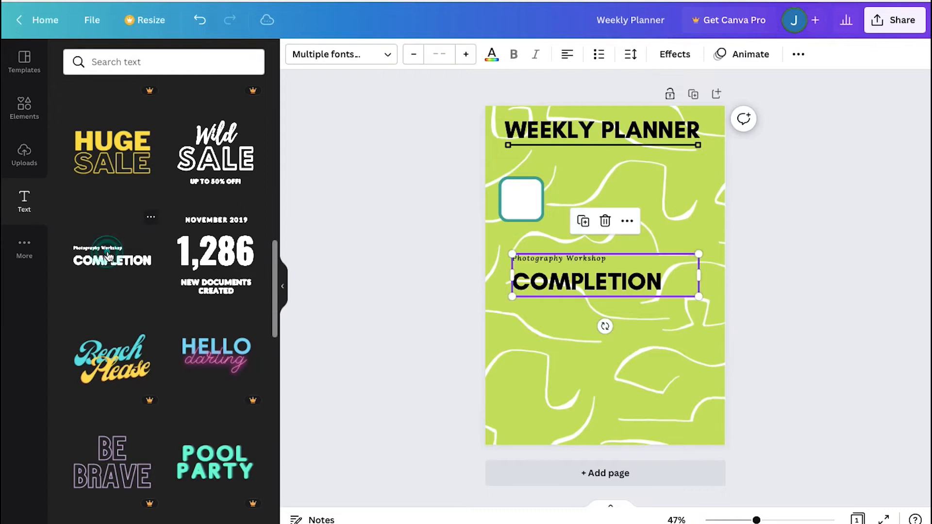
click(606, 259)
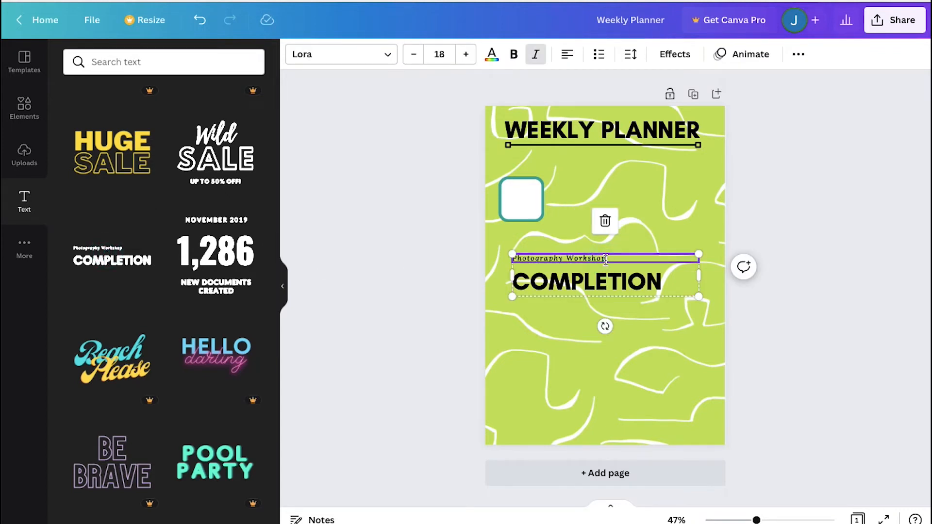
key(Delete)
Change the heading text to "MON" and set its font size to 36
double_click(614, 278)
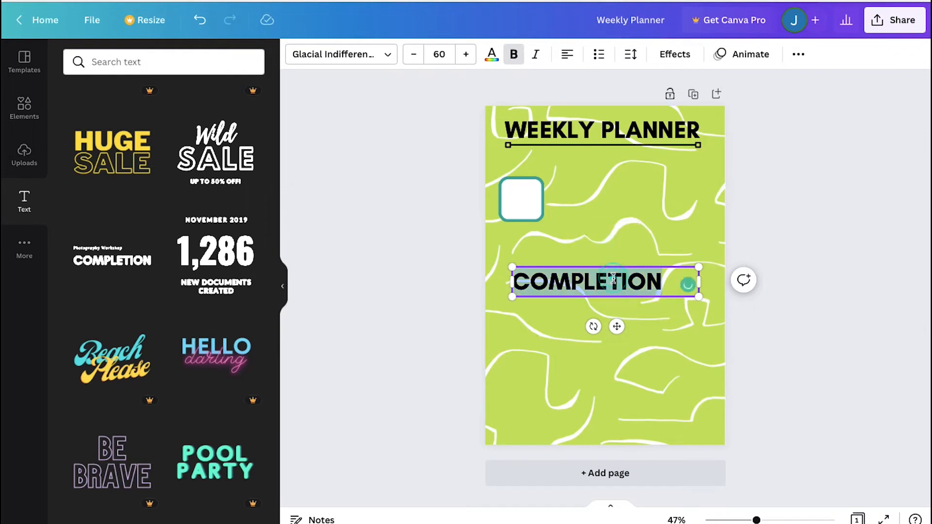
text(MON)
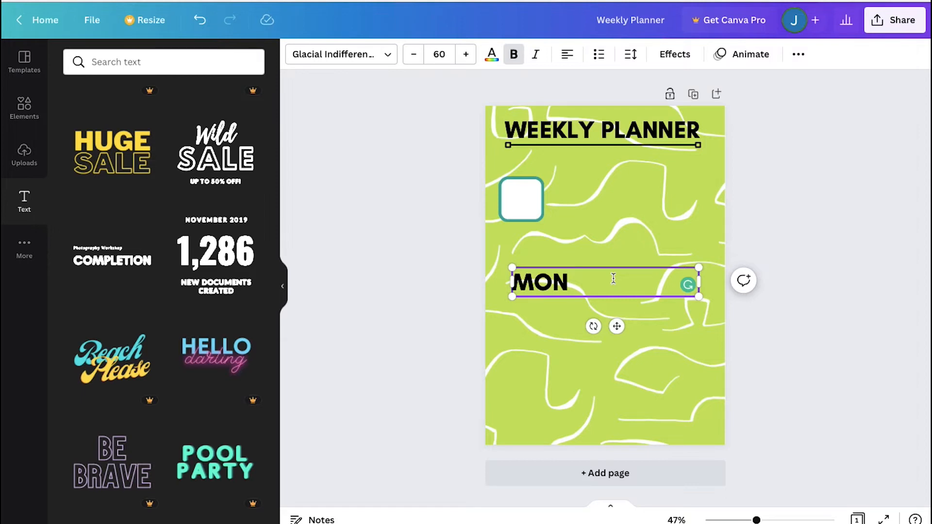
click(440, 54)
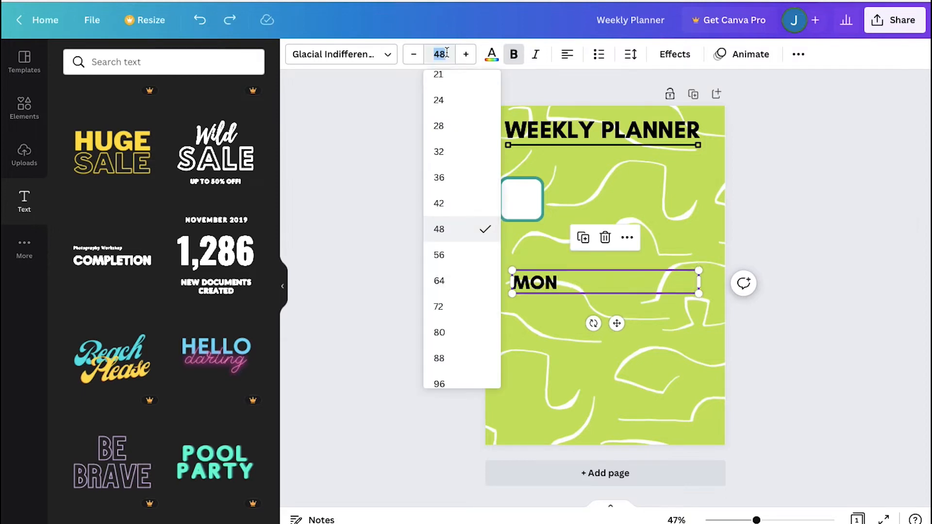
click(450, 179)
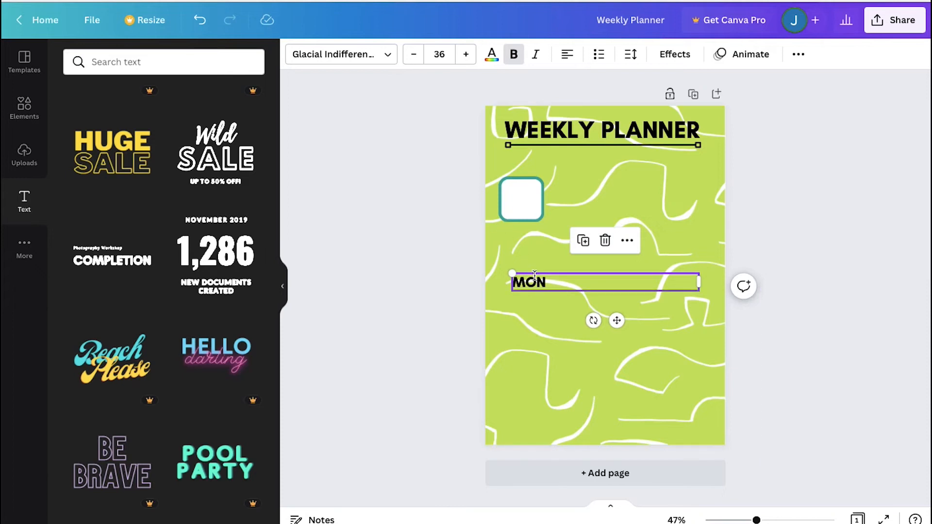
Move the MON text onto the rounded box
drag(535, 279, 529, 196)
click(530, 239)
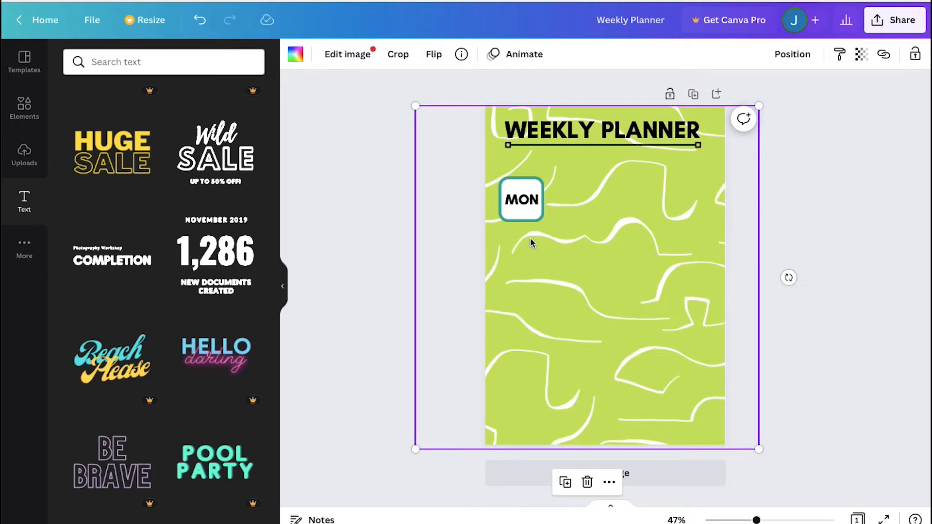
click(381, 219)
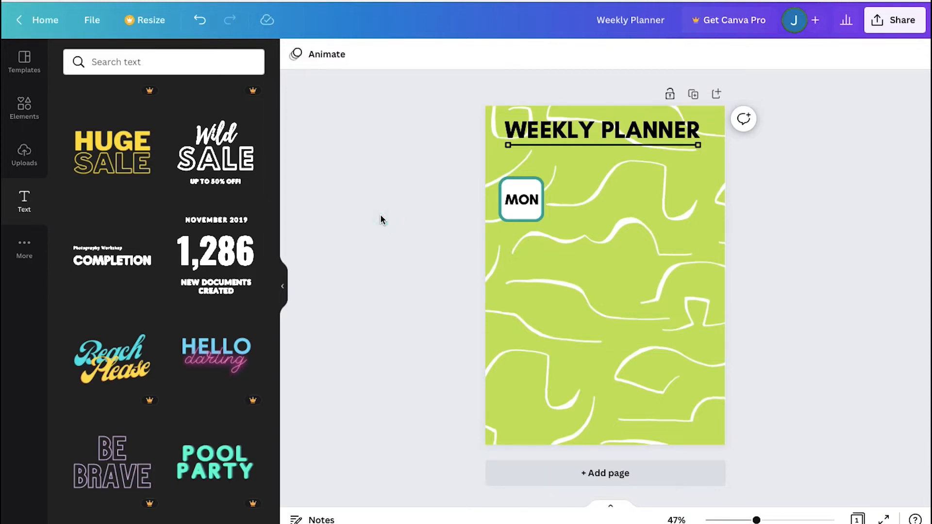
Select the box with its MON label and duplicate it into seven boxes arranged in three rows
click(531, 213)
click(529, 208)
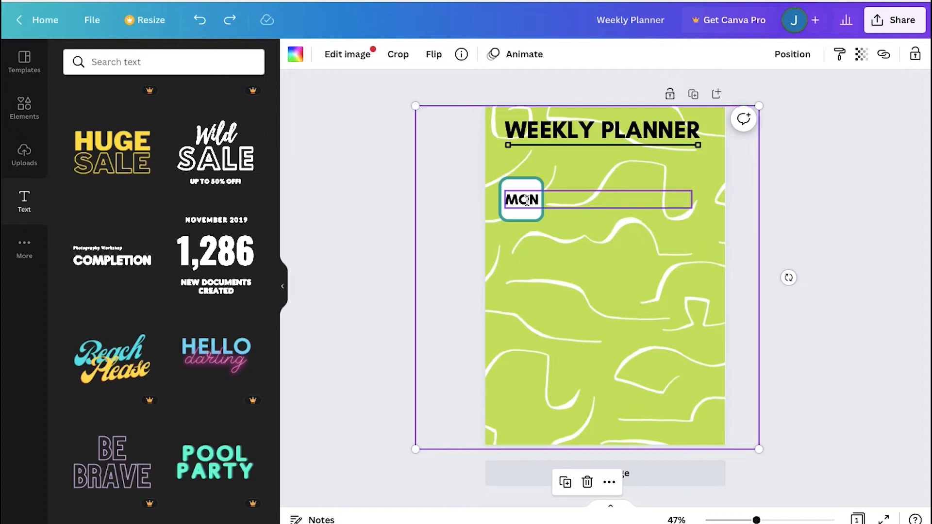
click(528, 201)
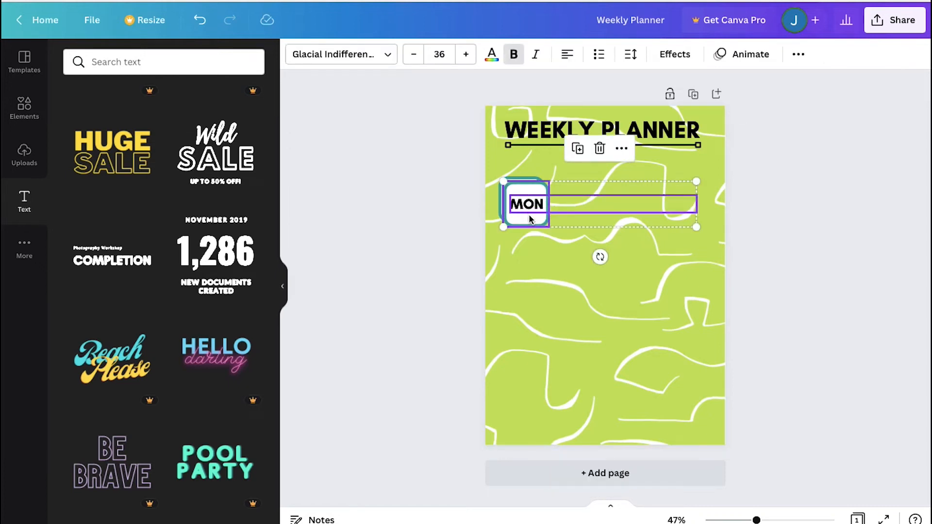
drag(529, 220, 599, 213)
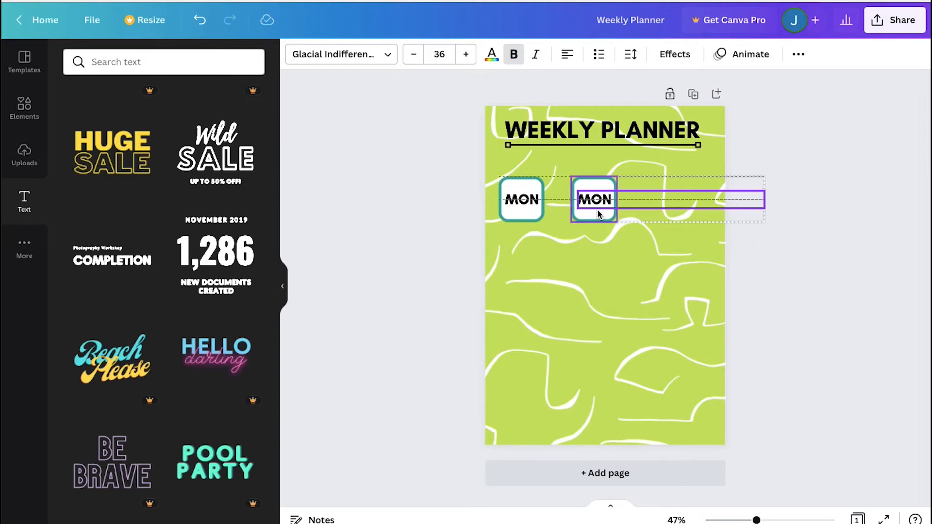
drag(598, 214, 598, 213)
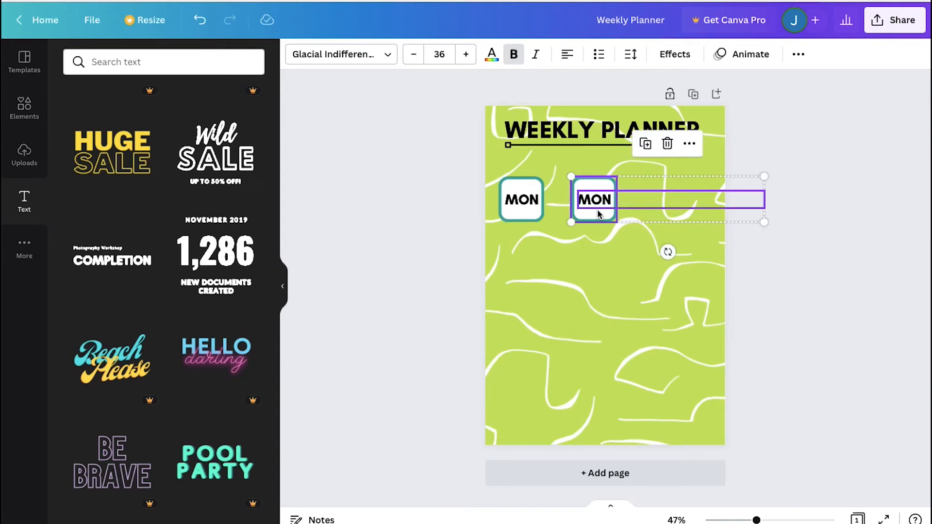
drag(597, 209, 684, 214)
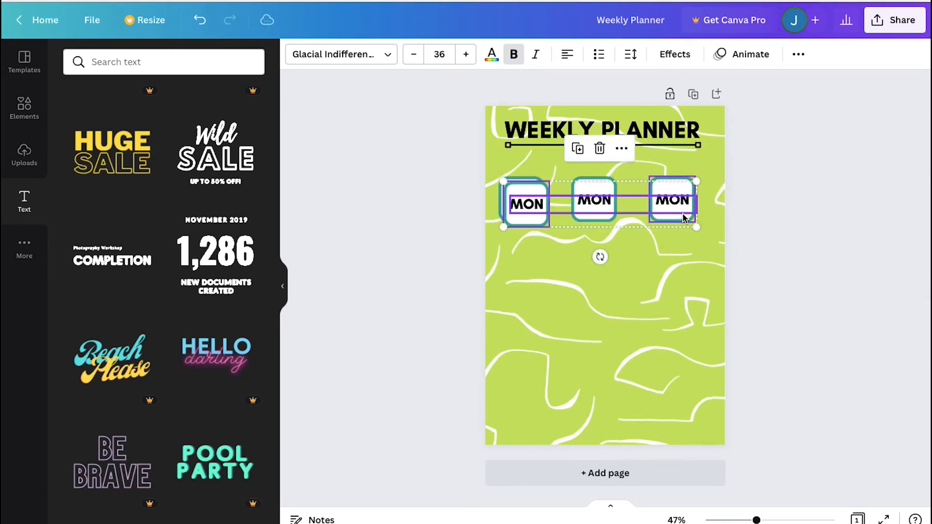
drag(531, 221, 680, 291)
key(ctrl+v)
drag(536, 223, 597, 362)
Relabel the copied boxes as TUE, WED and THU
double_click(588, 197)
text(TUE)
key(ctrl+a)
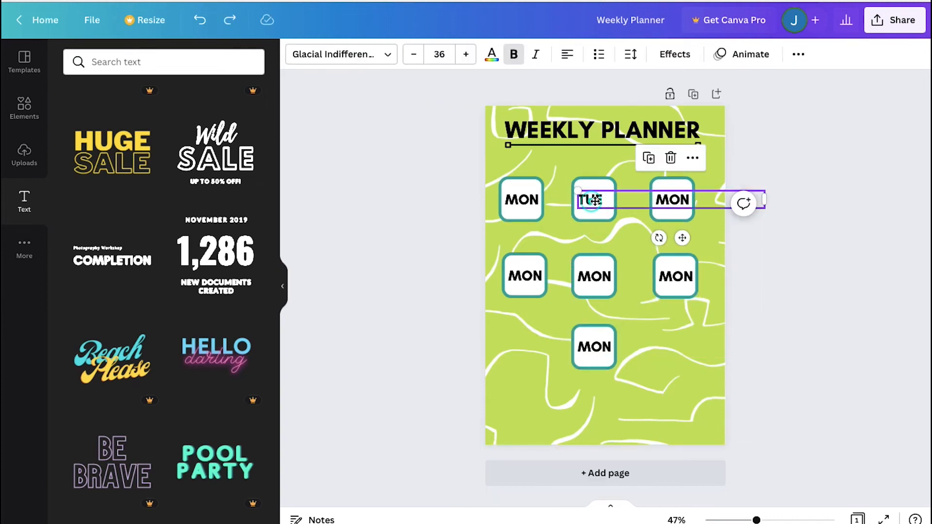
double_click(674, 199)
text(WED)
click(789, 275)
double_click(525, 276)
text(THU)
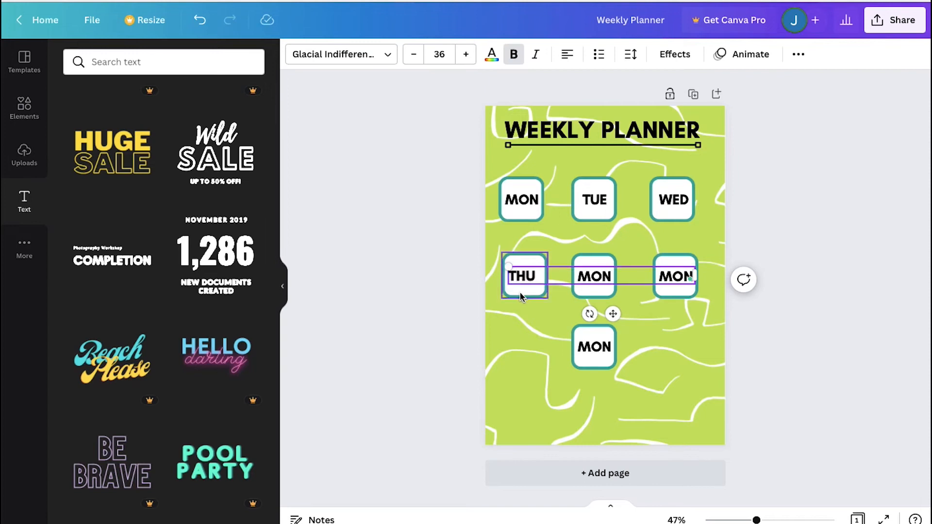
Relabel the remaining boxes as FRI, SAT and SUN
click(595, 277)
double_click(596, 276)
text(FRI)
click(786, 275)
click(676, 277)
double_click(676, 276)
text(SAT)
drag(670, 286, 670, 288)
click(671, 304)
double_click(594, 347)
text(SUN)
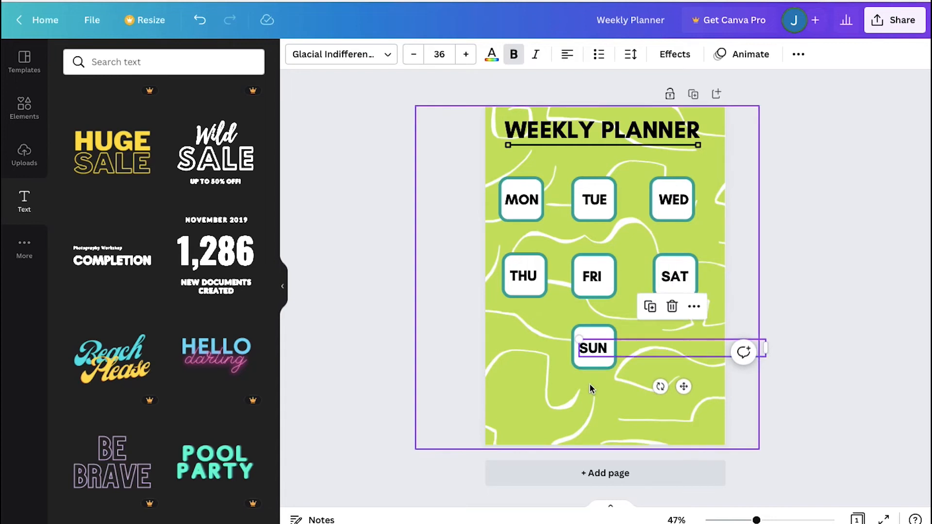
click(590, 383)
click(365, 373)
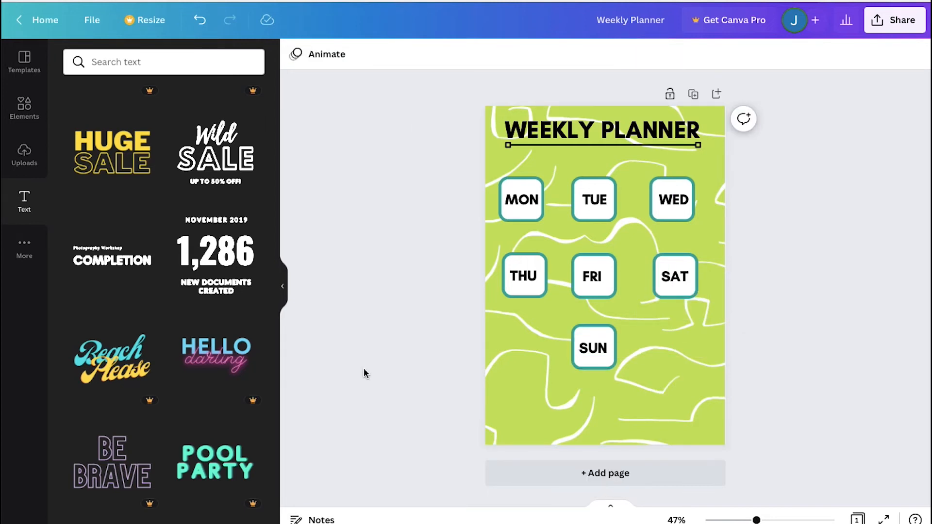
Add a new page and give it a light gray background
click(537, 476)
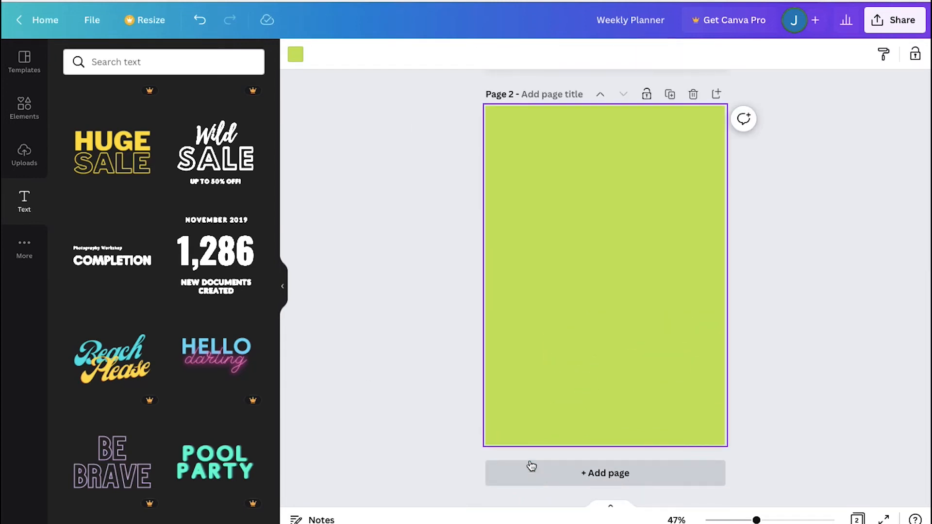
click(297, 61)
click(254, 273)
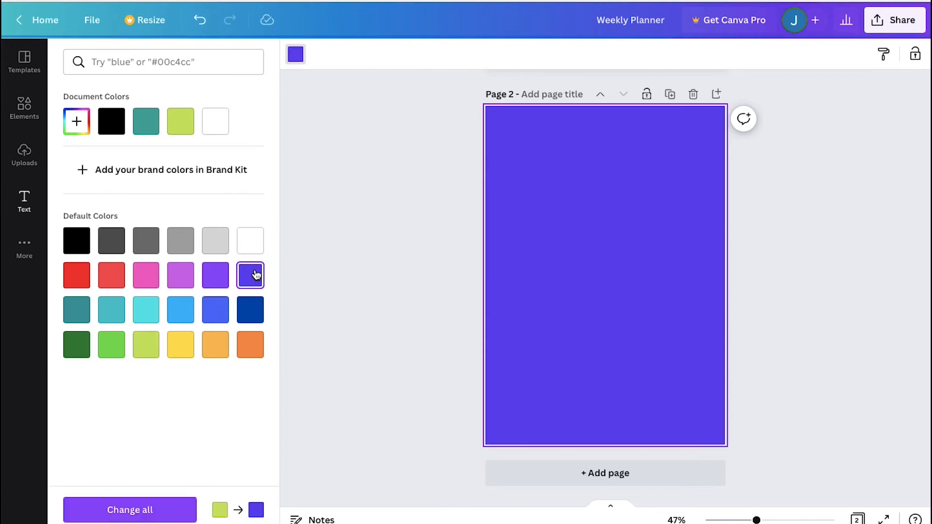
key(ctrl+z)
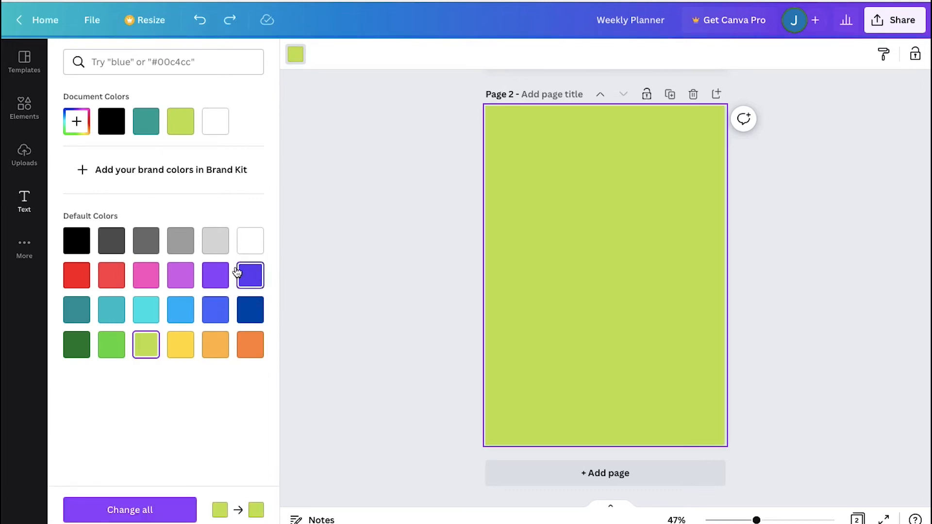
click(217, 243)
click(423, 236)
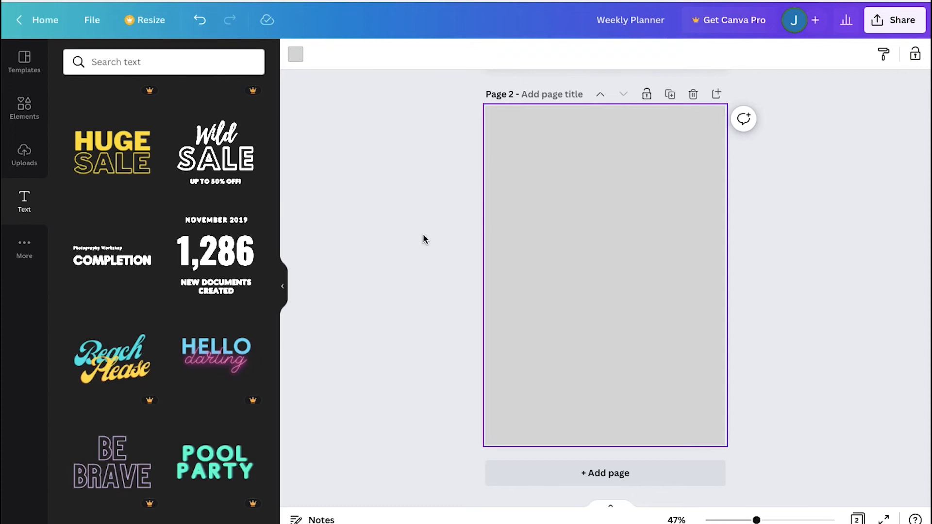
click(424, 236)
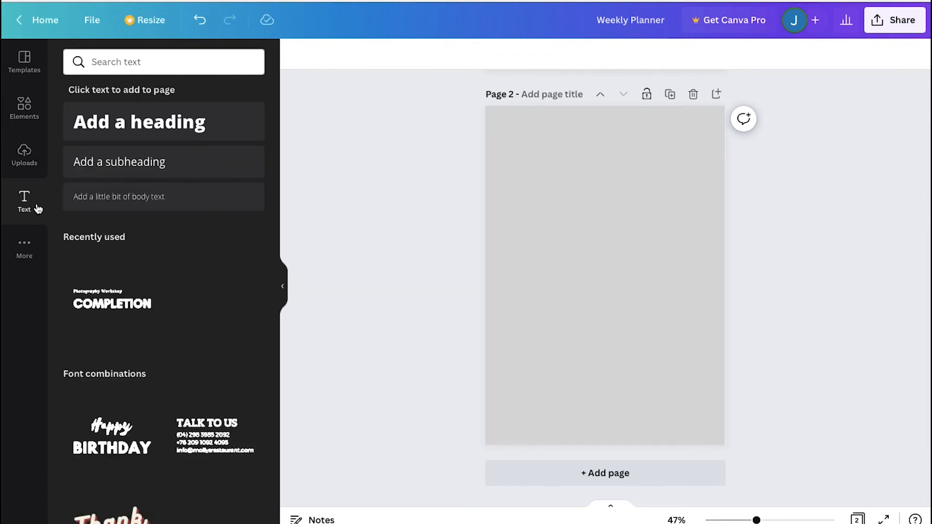
Add a recently used text style, change it to TO DO LIST and move it to the top of the page
click(112, 302)
double_click(586, 280)
text(TO DO LIST)
drag(575, 295, 599, 148)
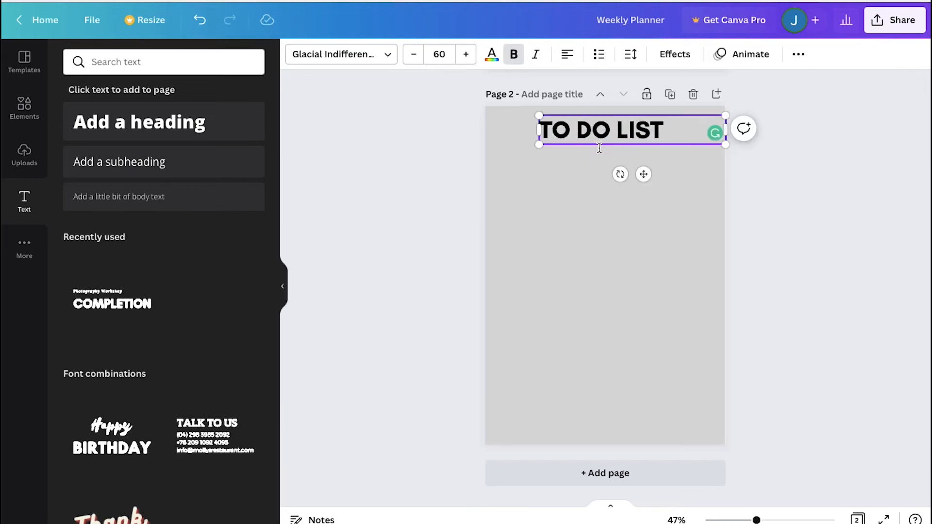
click(595, 248)
Search the elements for lines and place a line under the TO DO LIST title
click(24, 107)
double_click(129, 63)
text(lines)
key(Return)
drag(105, 205, 533, 144)
Search the elements for notes and add a cream sticky note, resizing and placing it below the title
double_click(174, 62)
text(notes)
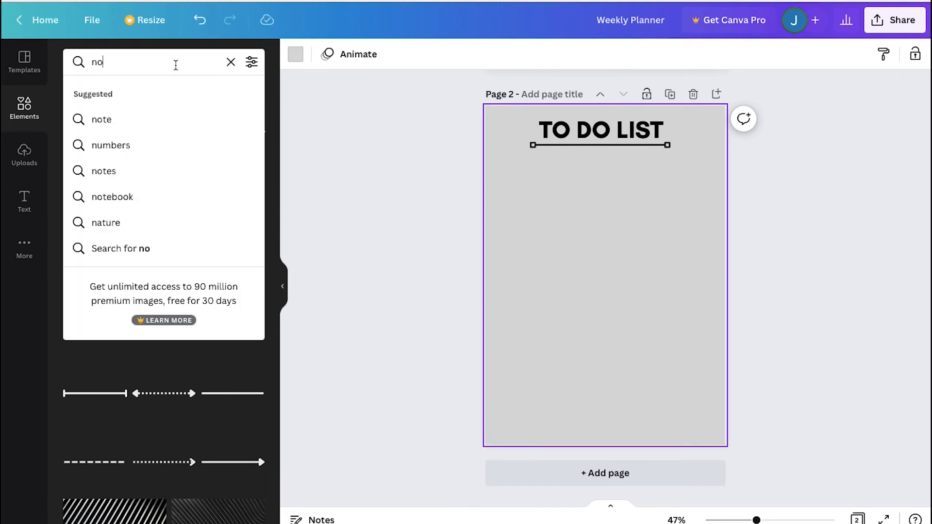
key(Return)
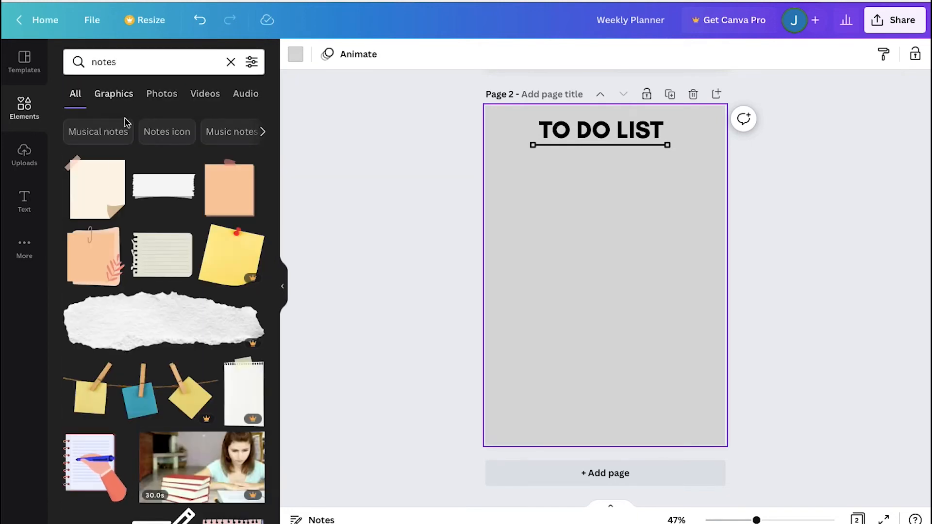
click(100, 177)
drag(557, 325, 515, 366)
drag(571, 325, 580, 283)
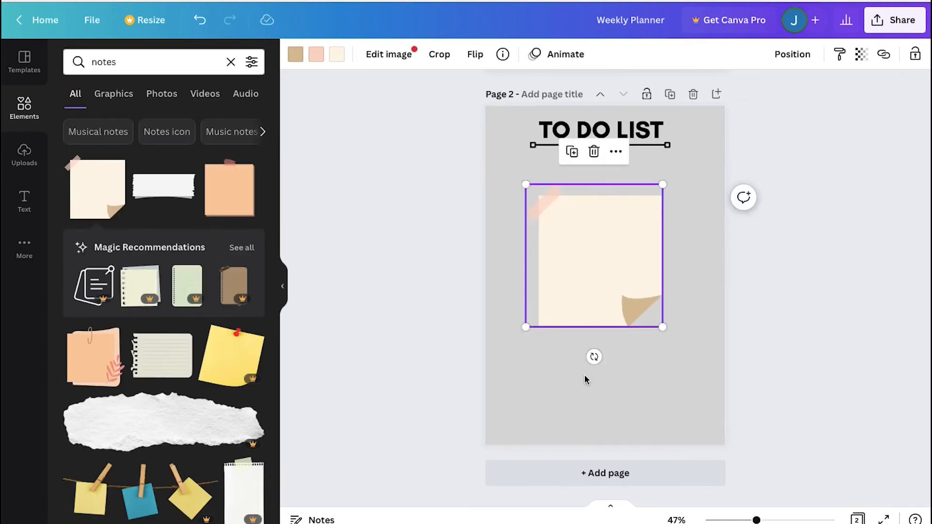
click(586, 381)
click(424, 335)
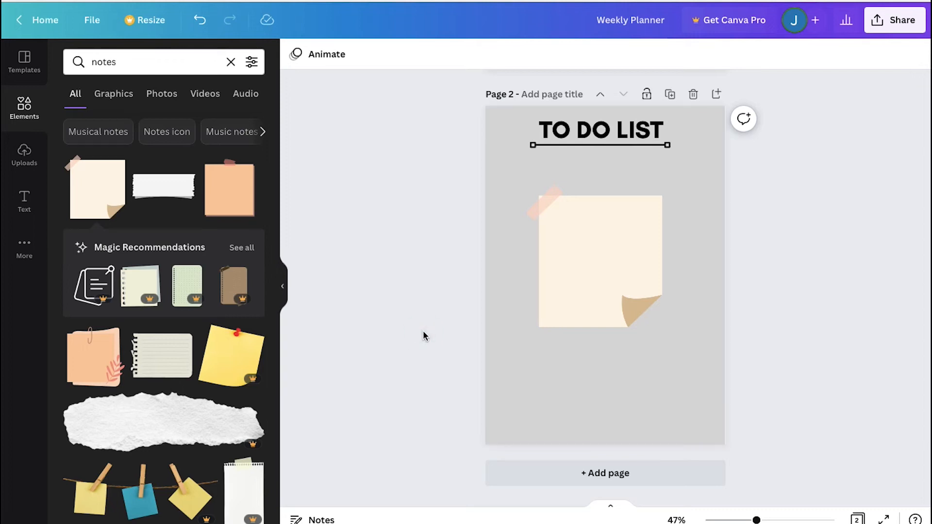
Duplicate the page three times, giving the copies blue, turquoise and dark gray backgrounds
click(670, 95)
click(295, 54)
click(215, 344)
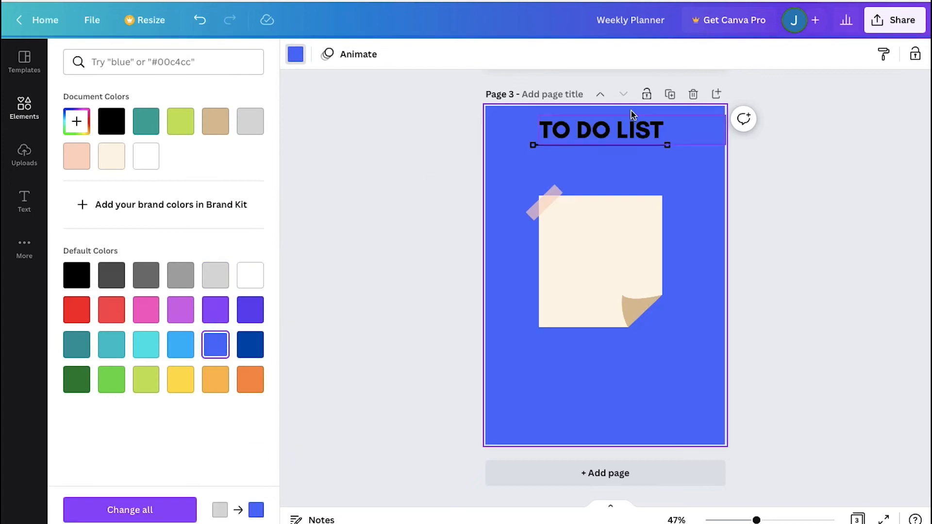
click(670, 95)
click(150, 346)
click(670, 95)
click(112, 276)
Duplicate the page three more times with orange, lime and teal backgrounds
click(671, 96)
click(250, 379)
click(670, 95)
click(146, 380)
click(670, 95)
click(77, 344)
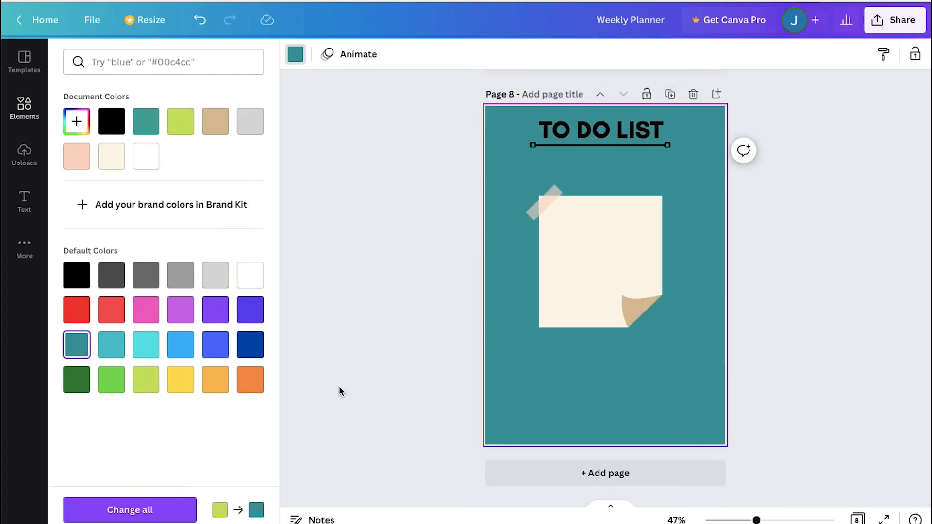
click(358, 383)
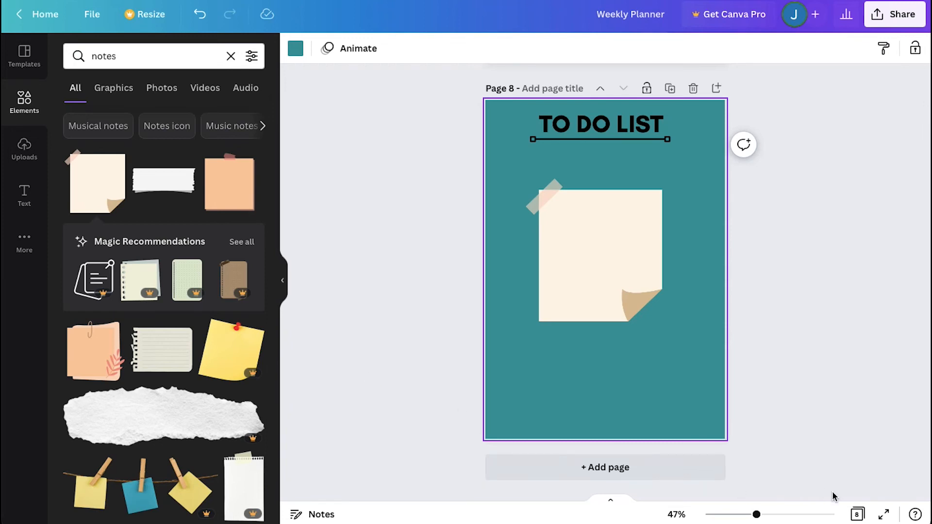
Group the MON box with its label on the planner page and link it to page 2
click(857, 515)
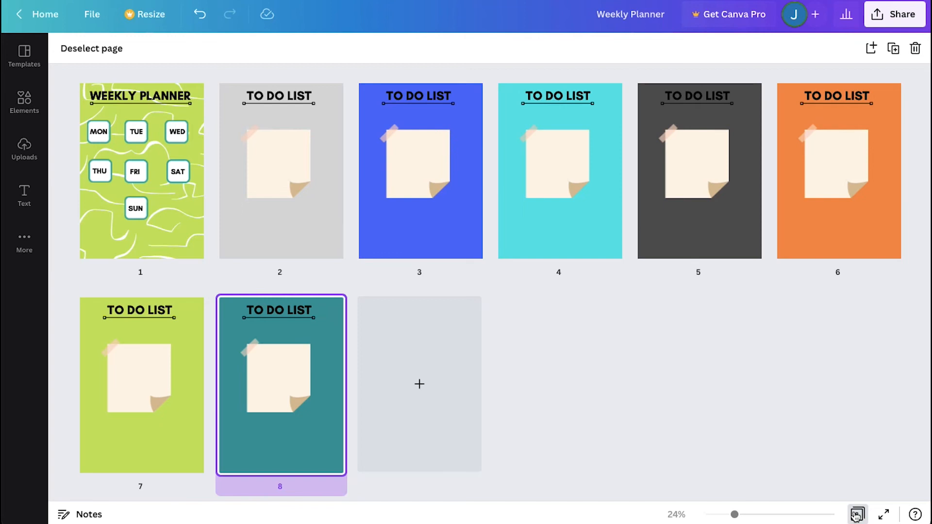
click(857, 515)
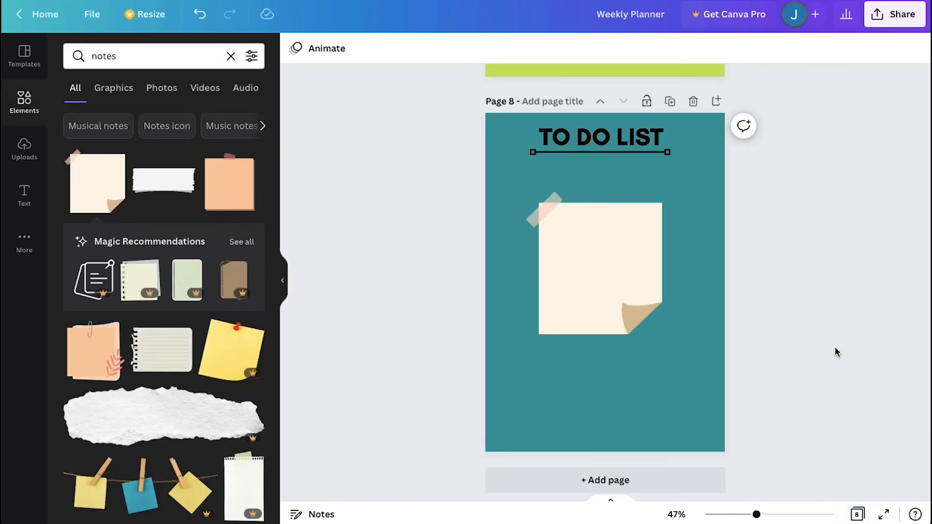
scroll(835, 346, up, 20)
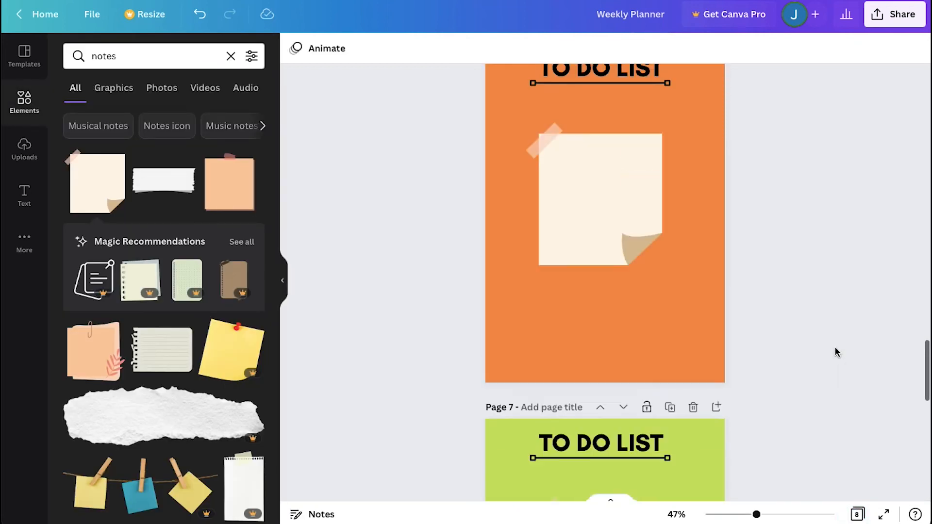
scroll(836, 346, up, 20)
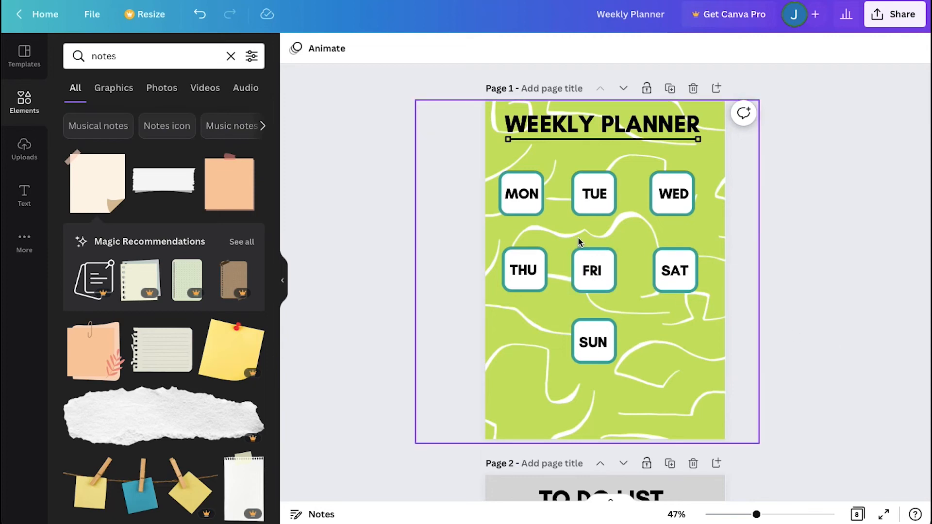
click(534, 215)
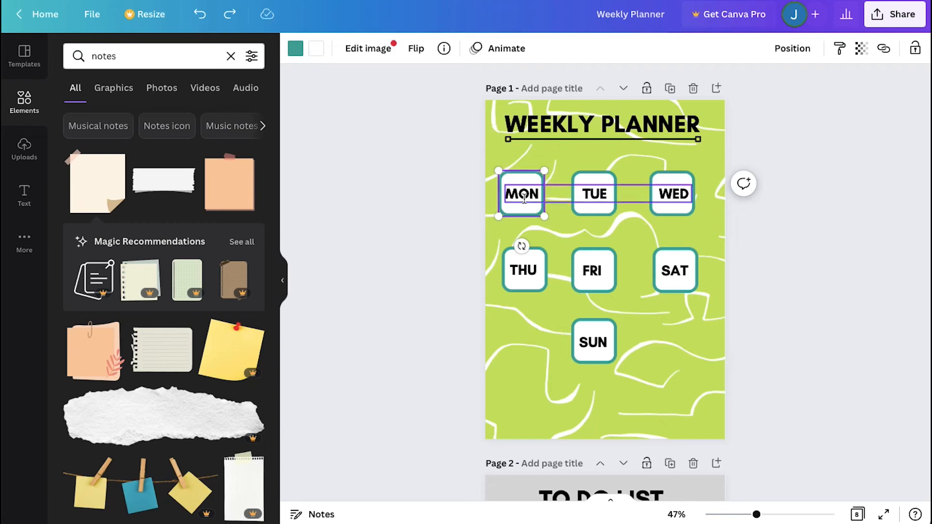
click(524, 199)
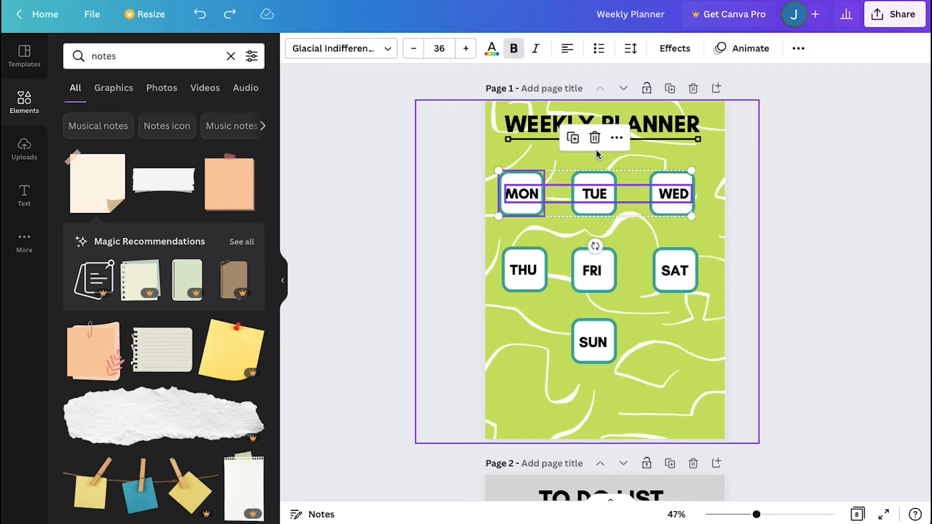
click(615, 140)
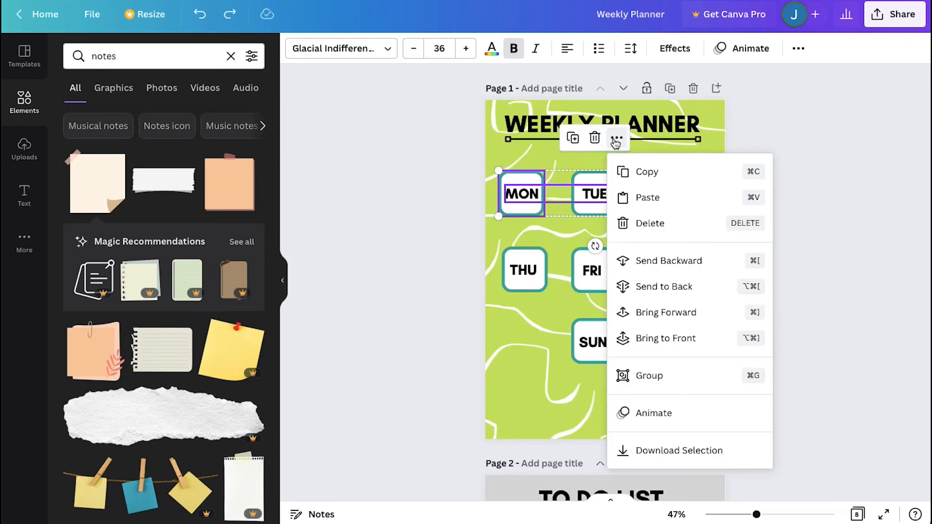
click(662, 375)
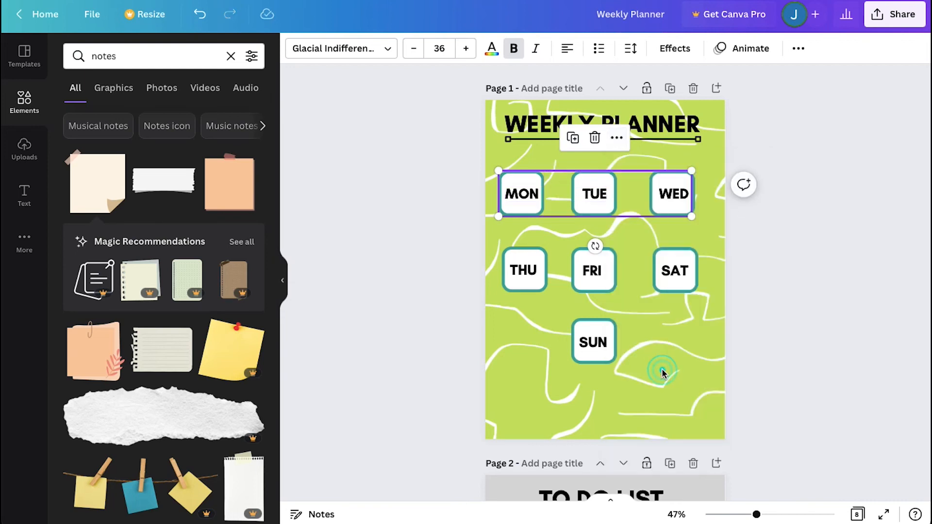
click(618, 140)
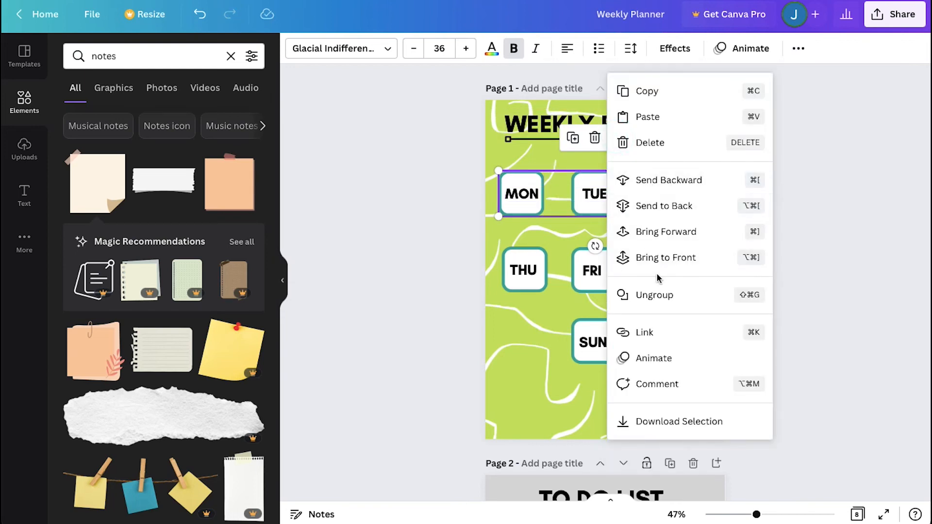
click(667, 338)
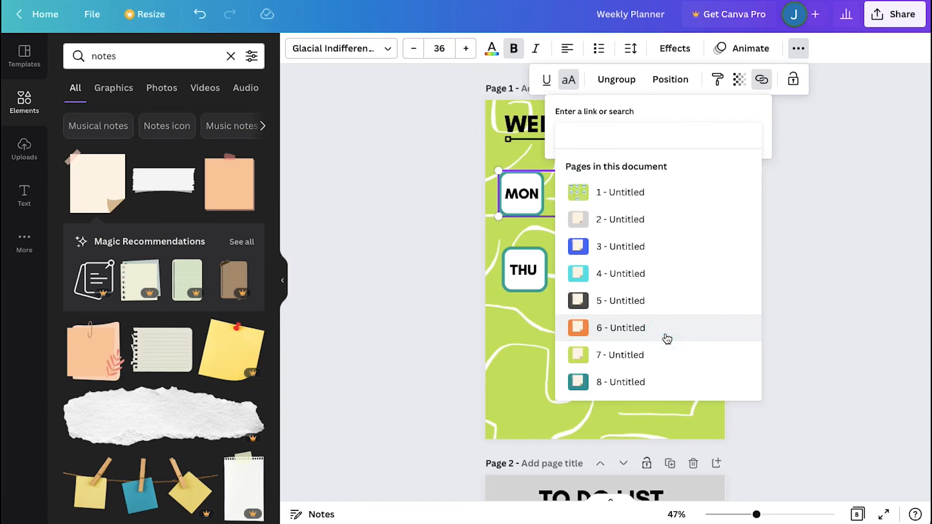
click(627, 222)
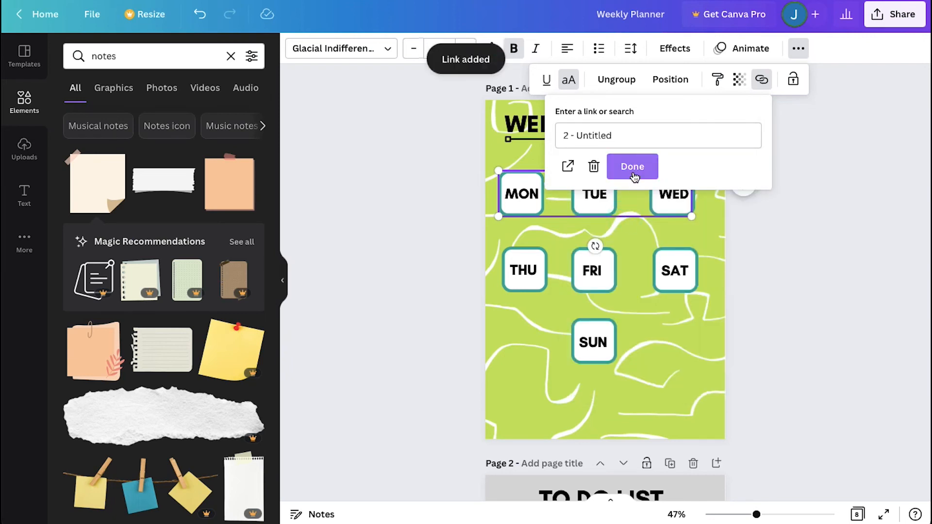
click(634, 174)
Group the TUE box with its label and link it to page 3
click(595, 194)
shift+click(602, 212)
click(692, 138)
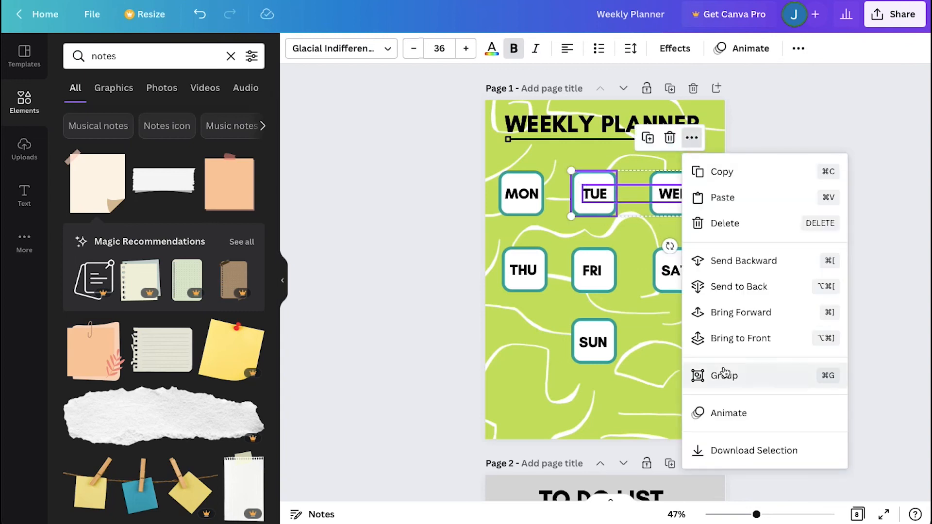
click(725, 374)
click(692, 138)
click(719, 332)
click(623, 247)
click(633, 168)
Group the WED box with its label and link it to page 4
click(677, 208)
shift+click(676, 195)
click(767, 141)
key(super+g)
key(super+k)
click(636, 275)
click(633, 168)
Group the THU box with its label and link it to page 5
click(526, 271)
shift+click(527, 286)
click(621, 214)
click(649, 295)
click(622, 215)
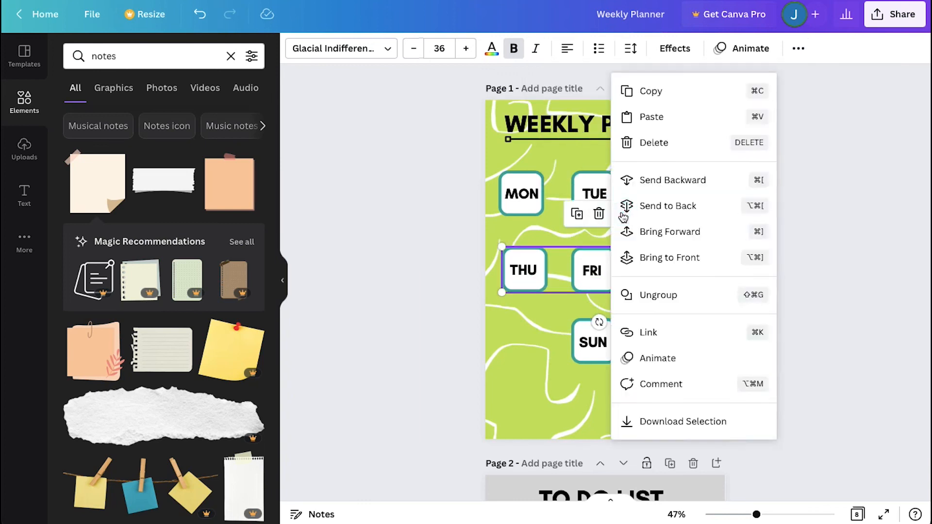
click(648, 332)
click(641, 302)
click(633, 167)
Group the FRI box with its label and link it to page 6
click(605, 285)
shift+click(595, 272)
click(690, 215)
click(717, 296)
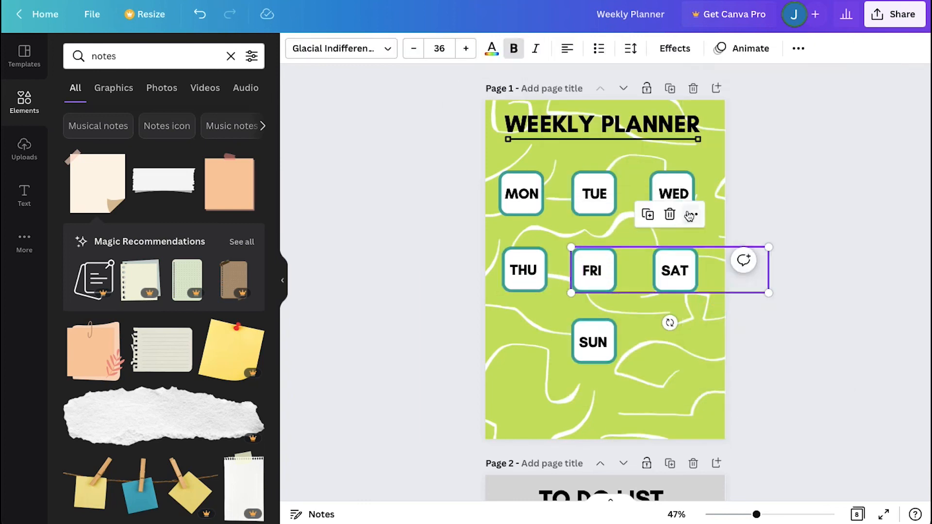
click(690, 215)
click(717, 333)
click(668, 330)
Group the SAT box with its label and link it to page 7
click(674, 272)
shift+click(671, 286)
click(771, 215)
click(797, 295)
click(771, 215)
click(780, 333)
click(654, 358)
click(642, 171)
Group the SUN box with its label and link it to page 8
click(593, 344)
shift+click(595, 357)
click(690, 285)
click(712, 297)
click(690, 285)
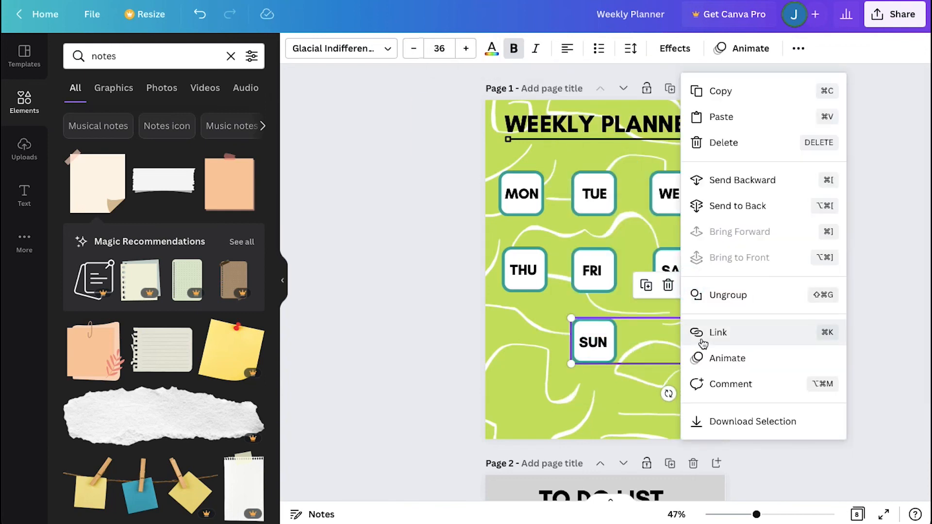
click(703, 340)
click(656, 385)
click(643, 166)
Nudge the TUE, WED, FRI, SAT and SUN boxes sideways so the day boxes line up in even columns
drag(687, 206, 695, 206)
drag(689, 262, 691, 258)
drag(600, 205, 605, 206)
drag(596, 261, 603, 261)
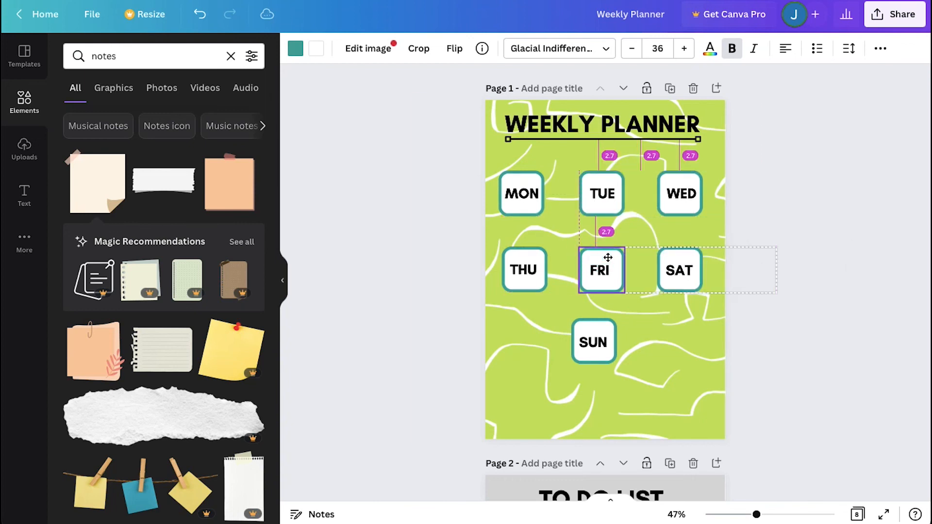
click(607, 327)
drag(607, 328, 615, 327)
click(552, 354)
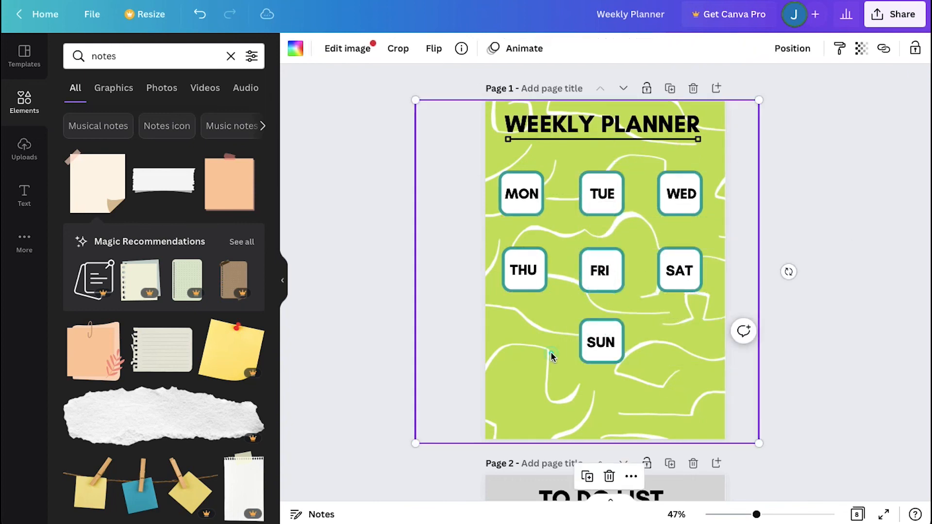
click(339, 260)
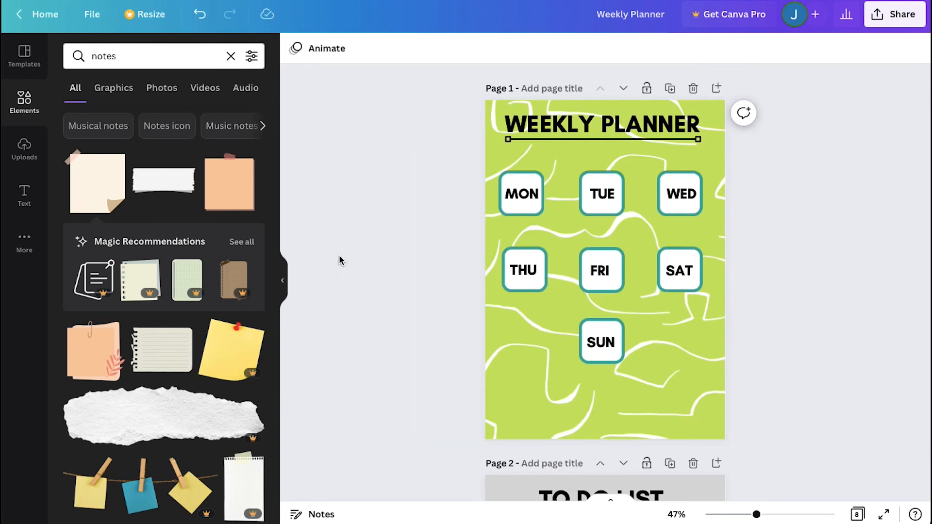
Download the design as a PDF Standard file with all 8 pages
click(897, 21)
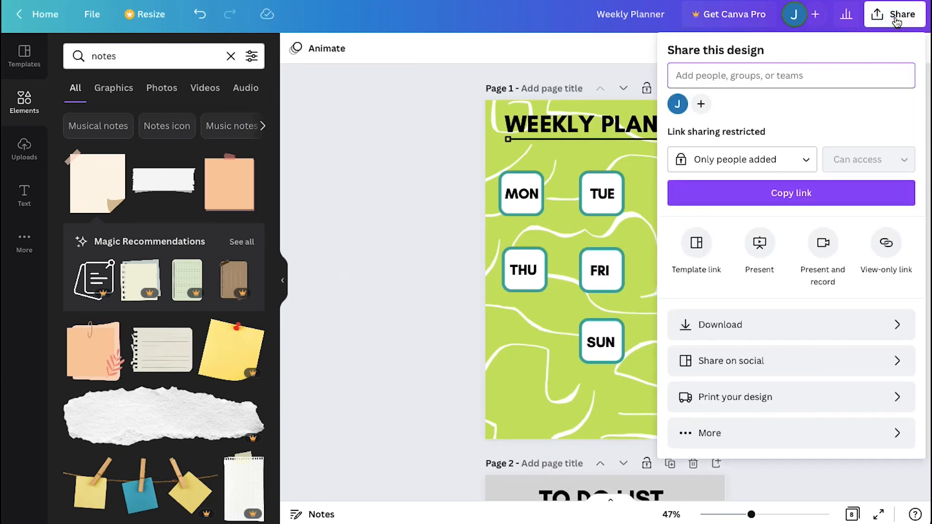
click(891, 320)
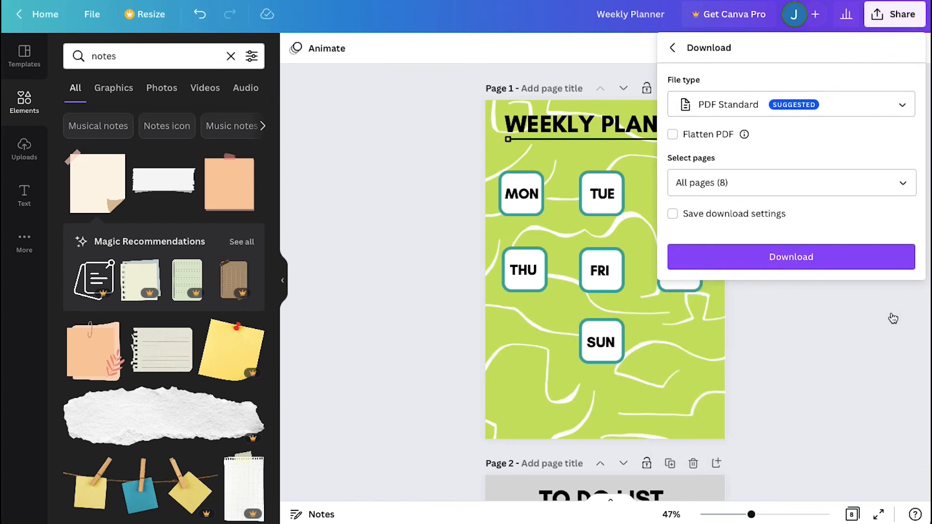
click(842, 263)
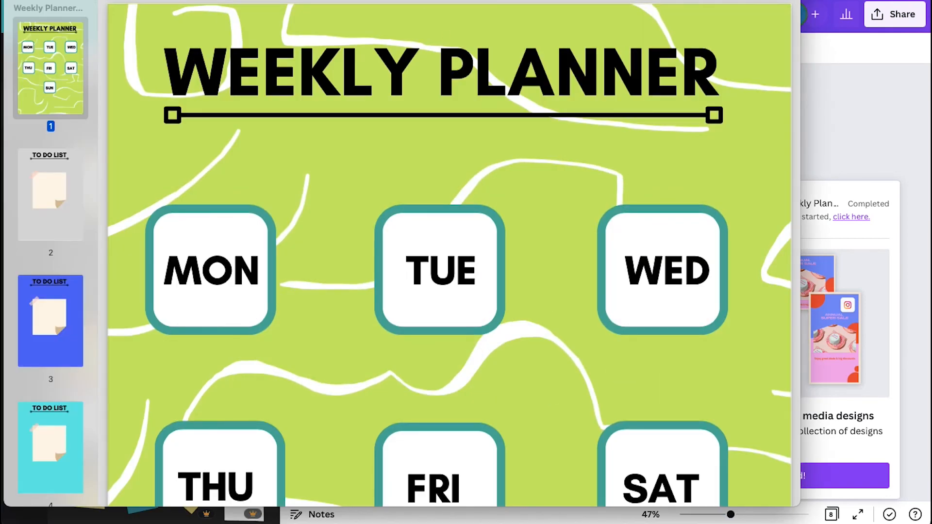
Review the downloaded PDF pages and the page overview of the design
key(super+minus)
key(super+minus)
double_click(54, 2)
scroll(359, 132, down, 10)
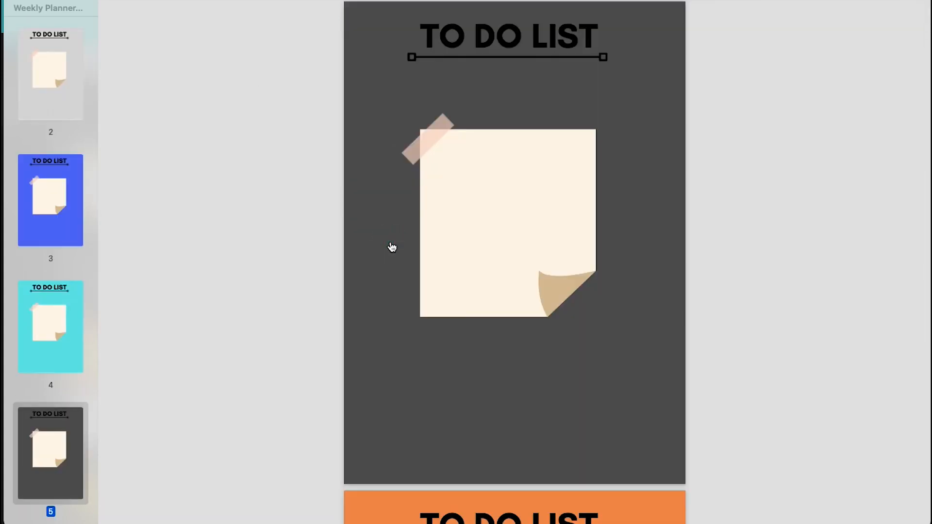
scroll(75, 139, up, 3)
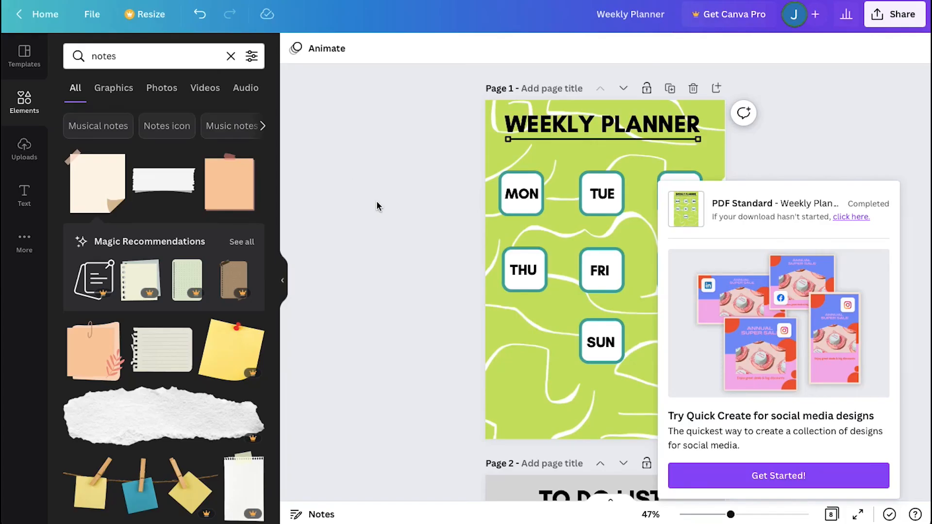
click(445, 225)
click(831, 514)
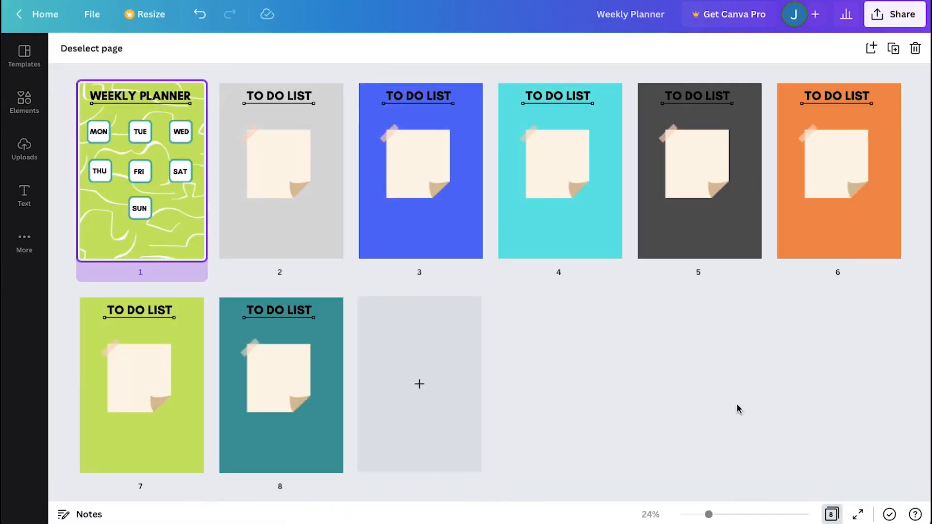